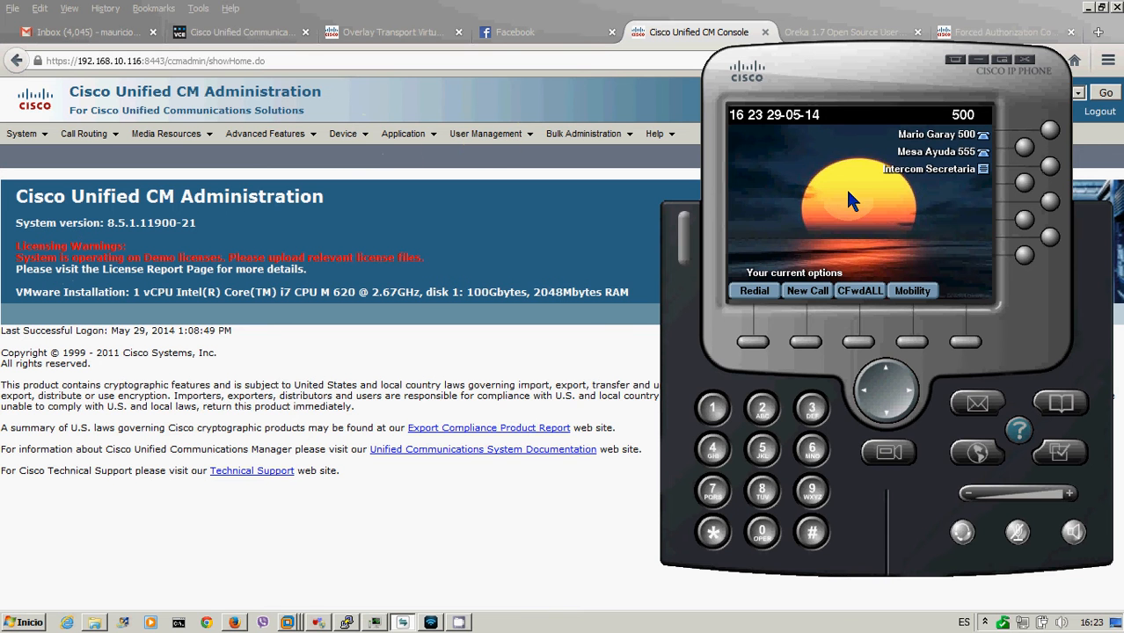
pyautogui.write('8')
pyautogui.press('Down')
pyautogui.write('8')
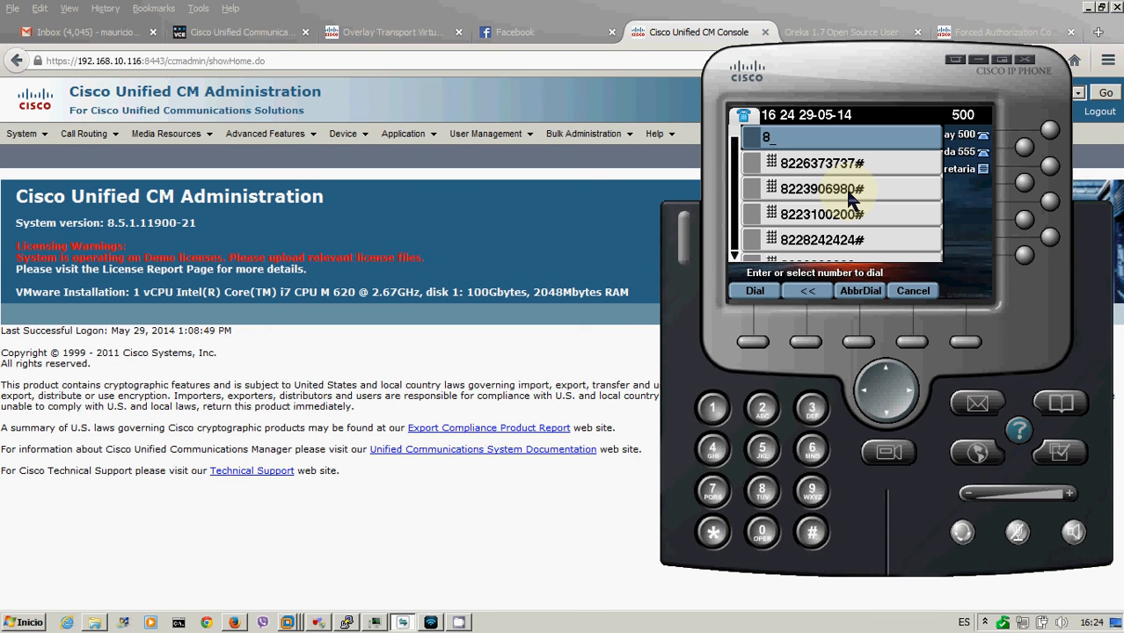
pyautogui.press('Down')
pyautogui.press('Return')
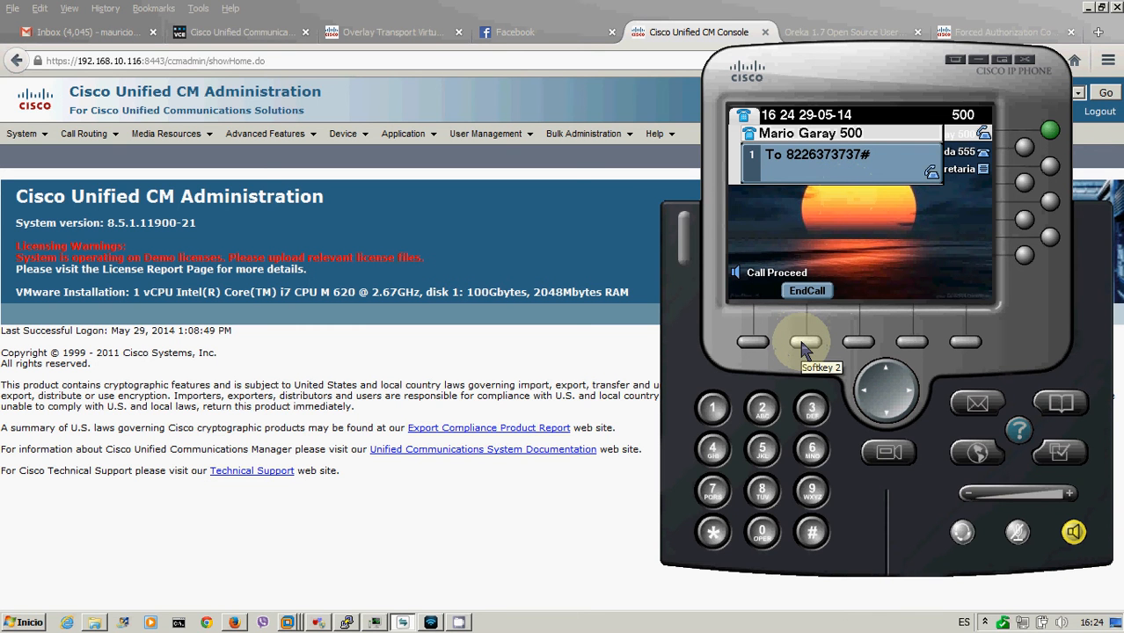
pyautogui.click(804, 343)
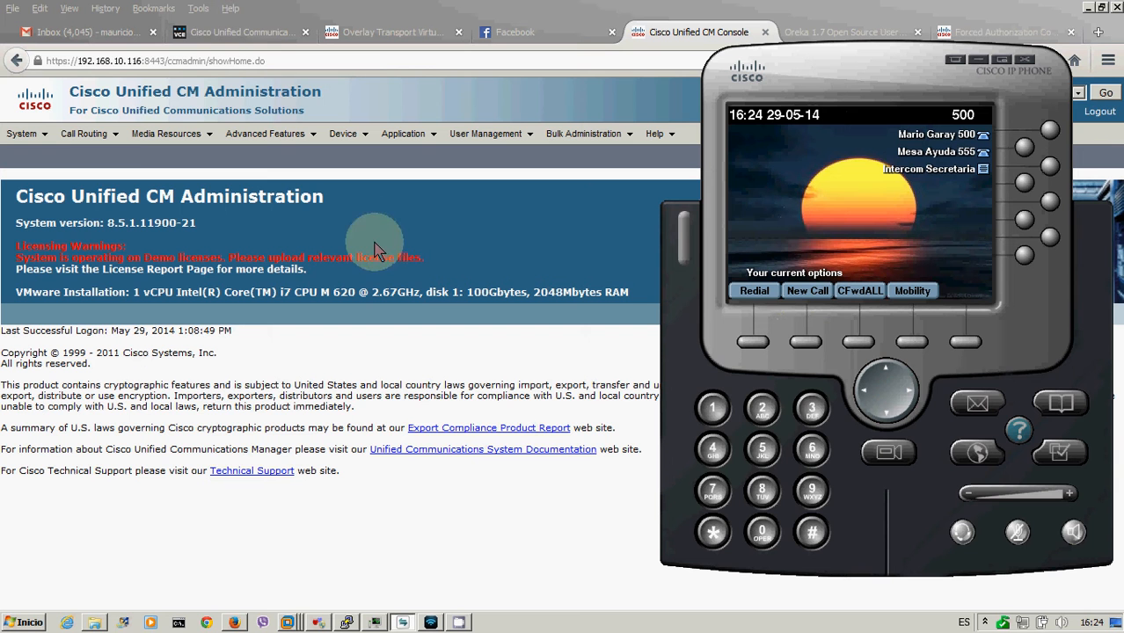
# - Add forced authorization code Empresa-CL-SCL-SIPTrunk-FAC with its code value and save it
pyautogui.click(85, 134)
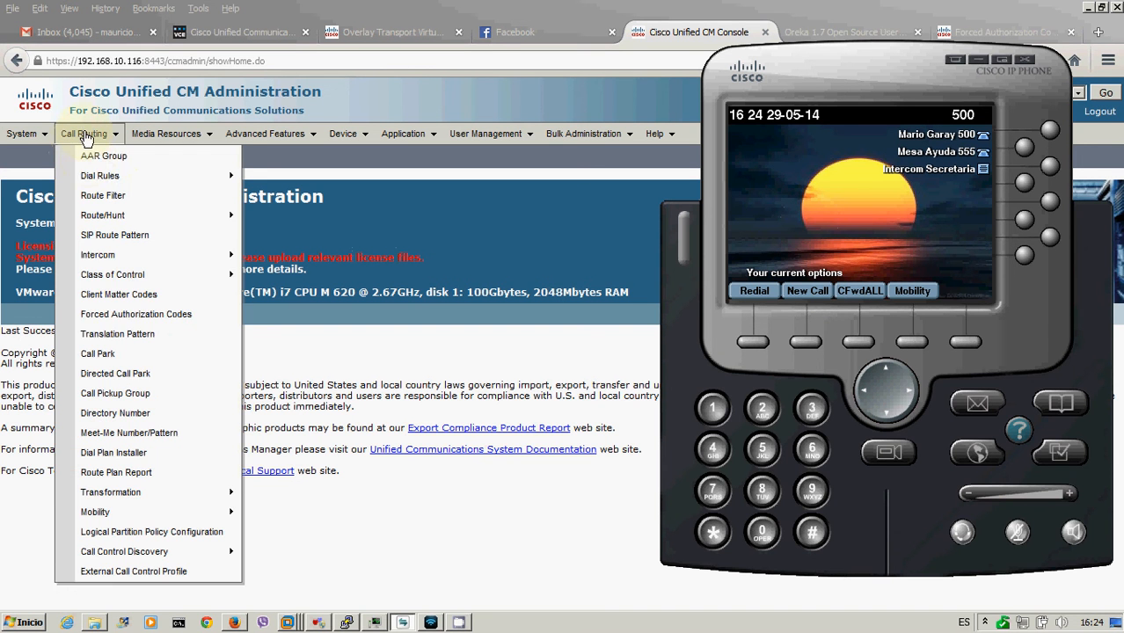
pyautogui.click(117, 315)
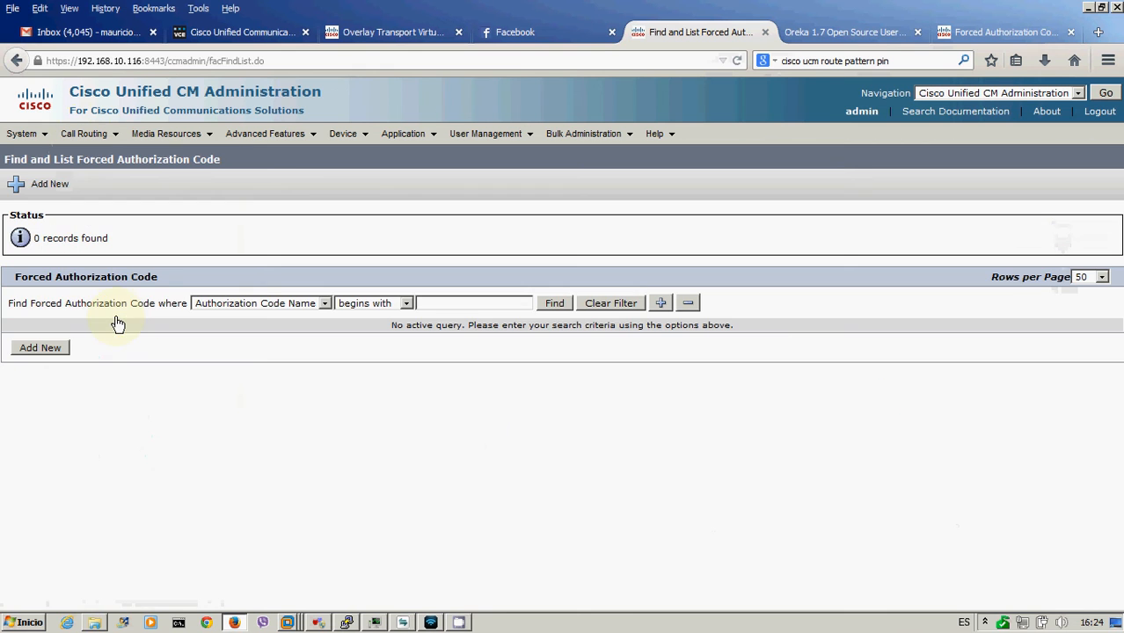
pyautogui.click(554, 304)
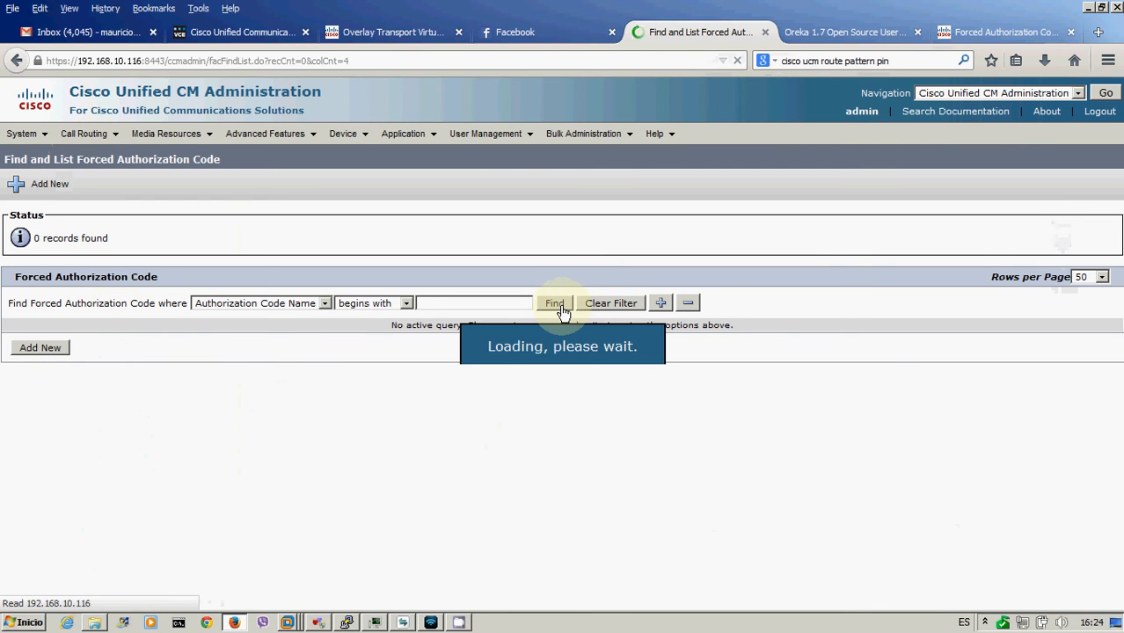
pyautogui.click(40, 348)
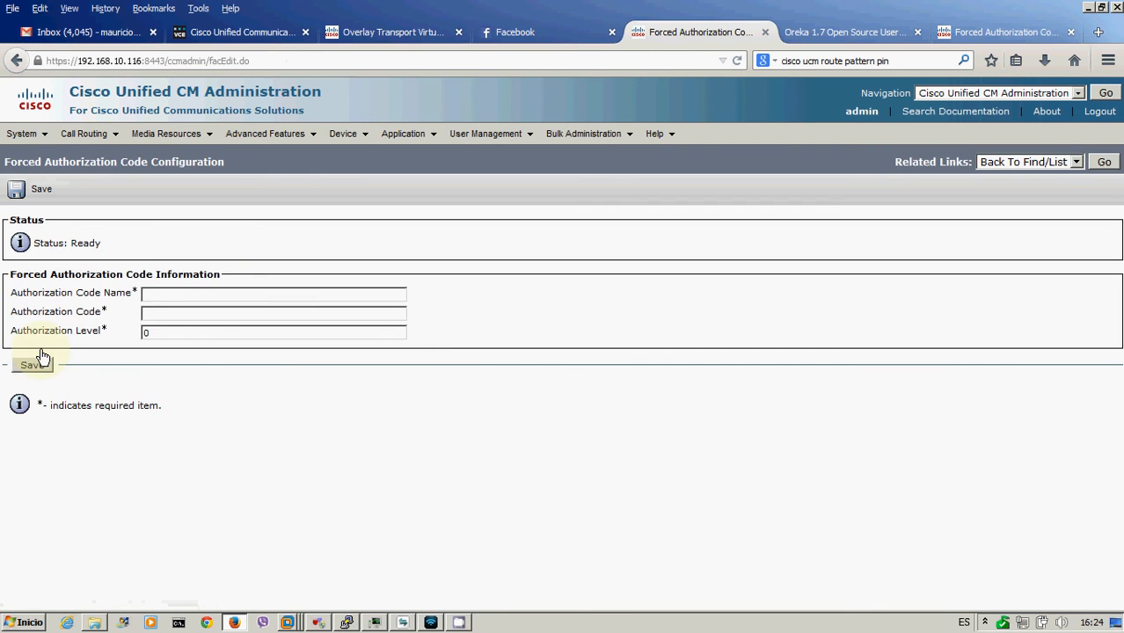
pyautogui.write('Empresa-CL-SCL-S')
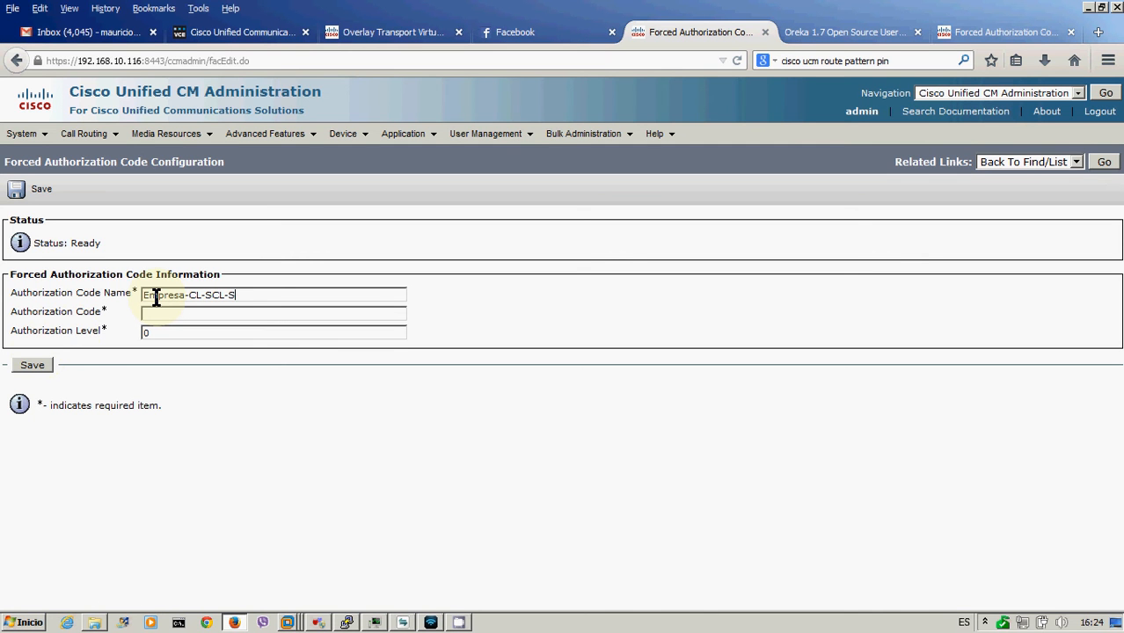
pyautogui.write('IPTrunk-FAC')
pyautogui.click(156, 315)
pyautogui.write('123456')
pyautogui.click(37, 366)
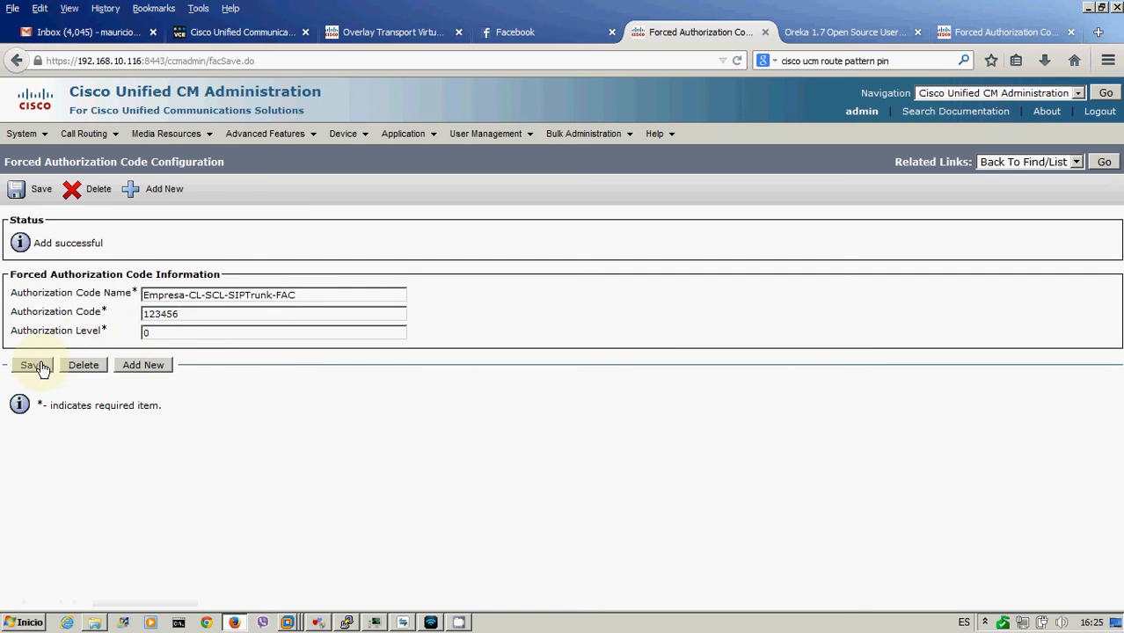
# - Open route pattern 8.!# from the route pattern list
pyautogui.moveTo(92, 133)
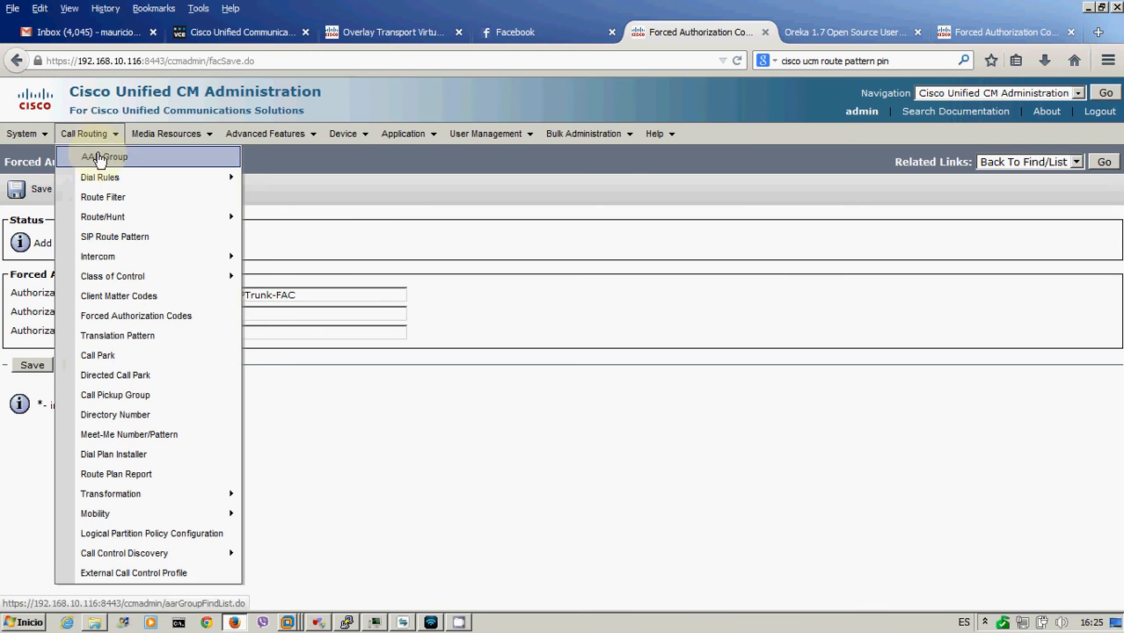
pyautogui.moveTo(107, 222)
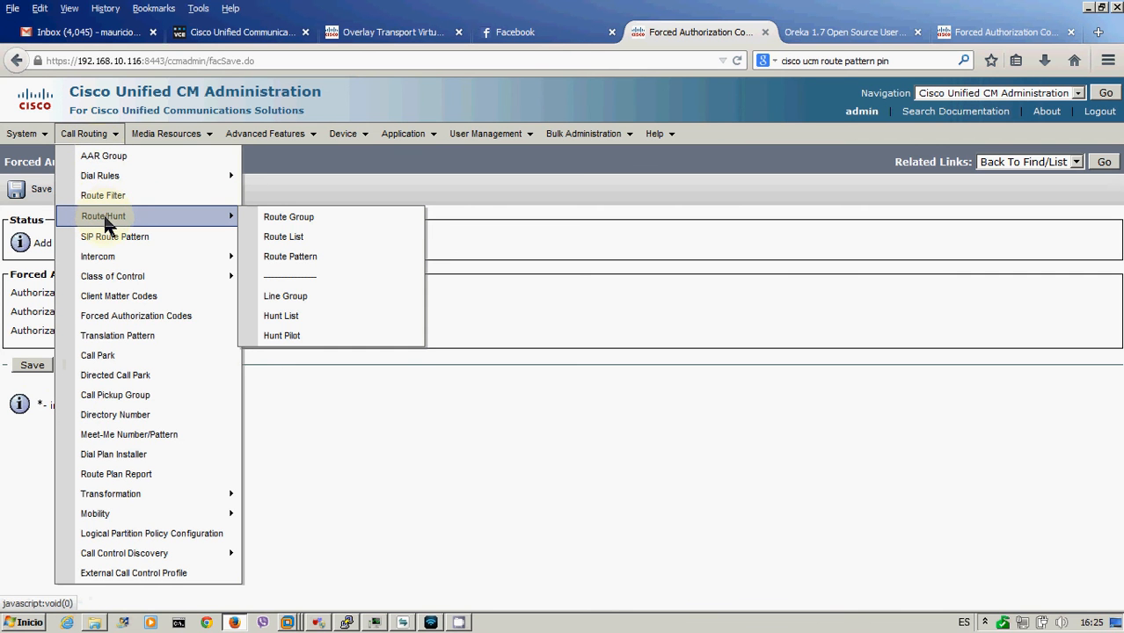
pyautogui.click(303, 264)
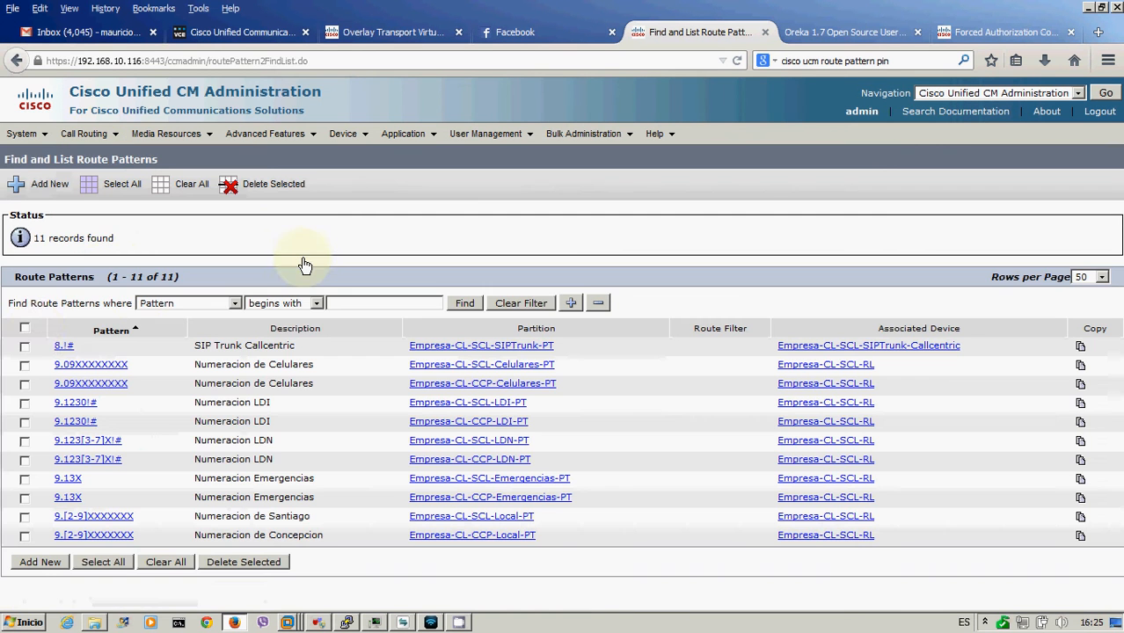
pyautogui.click(64, 349)
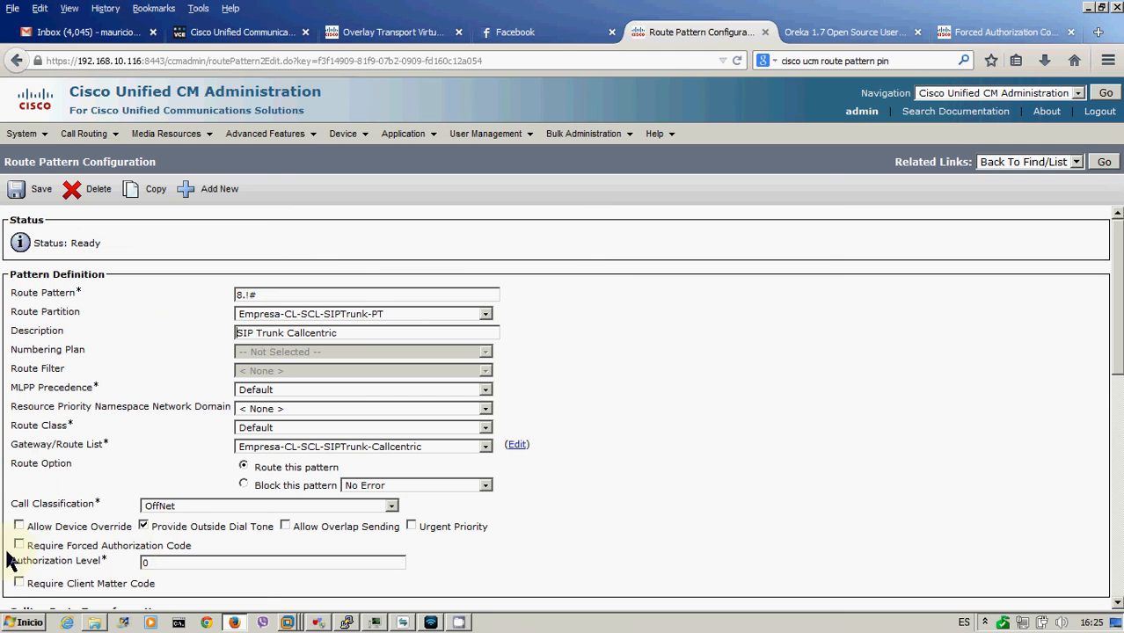
# - Tick Require Forced Authorization Code on 8.!#, save, and bring up the softphone
pyautogui.click(18, 546)
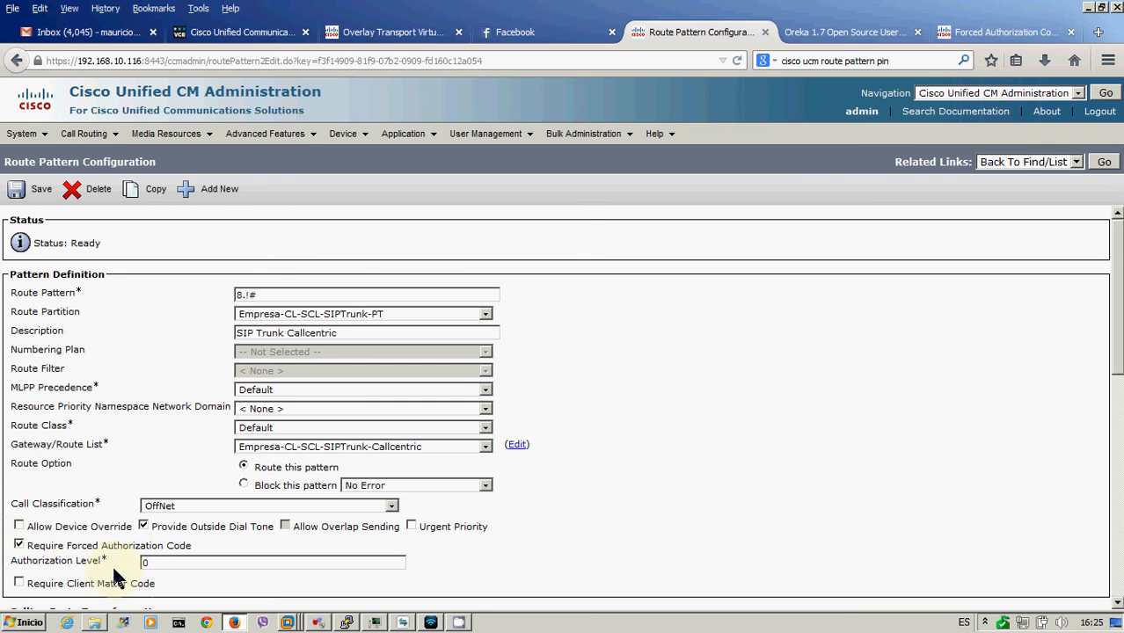
pyautogui.click(151, 564)
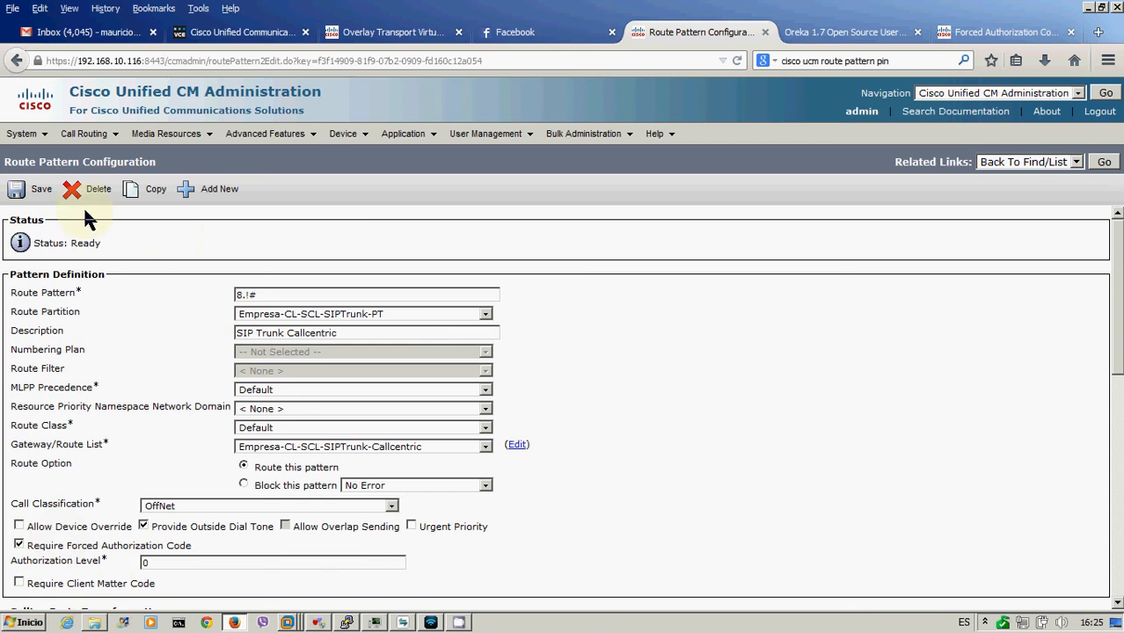
pyautogui.click(39, 188)
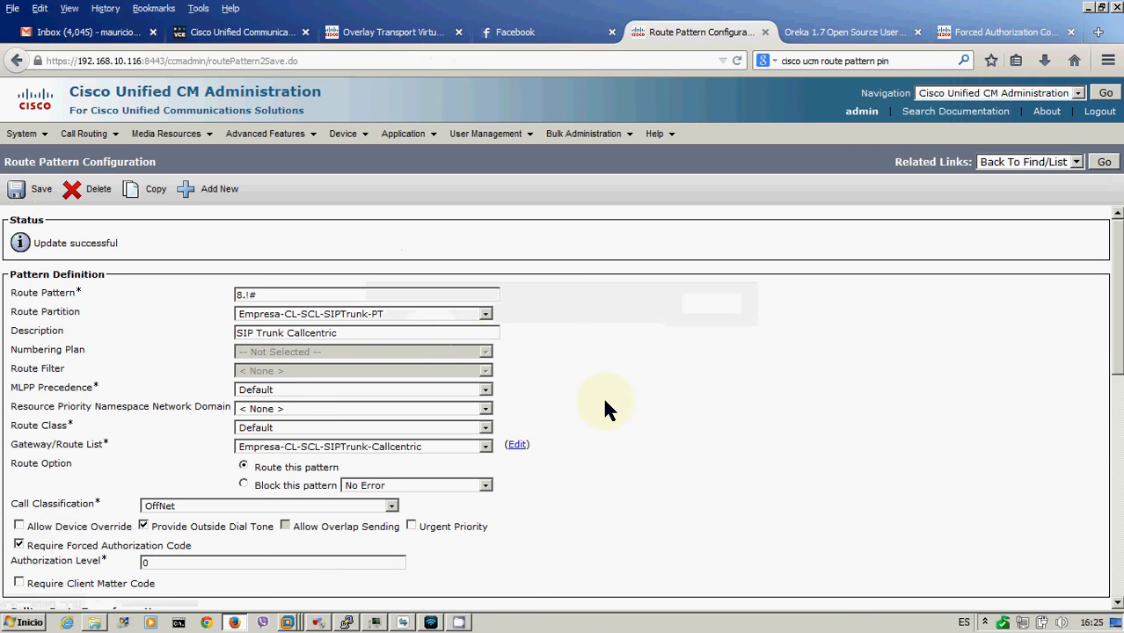
pyautogui.click(402, 623)
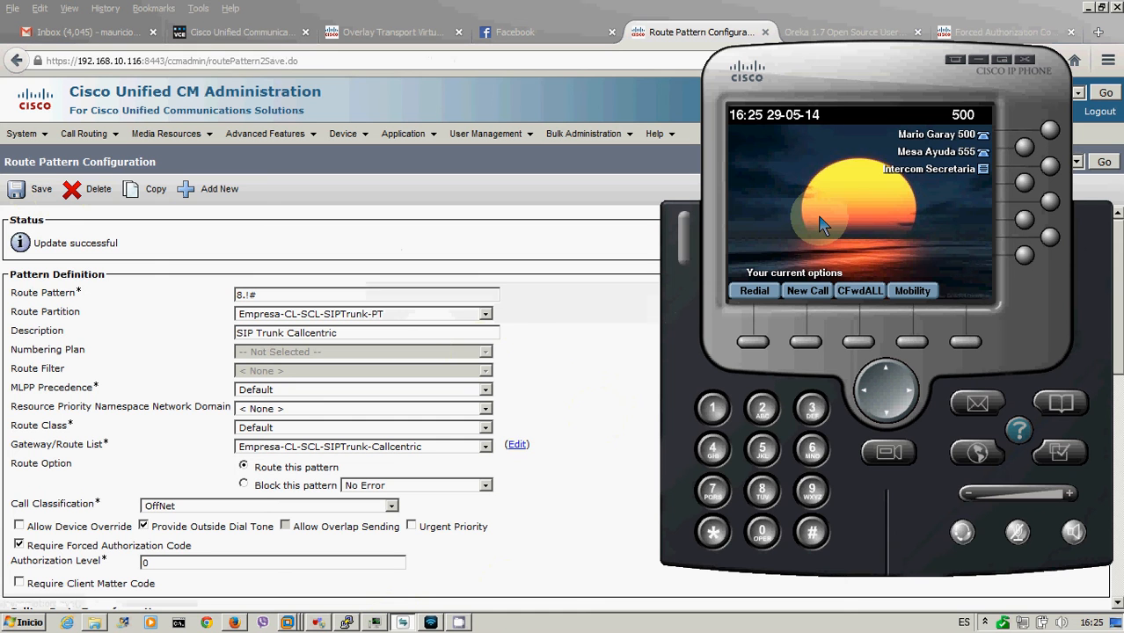
pyautogui.write('8')
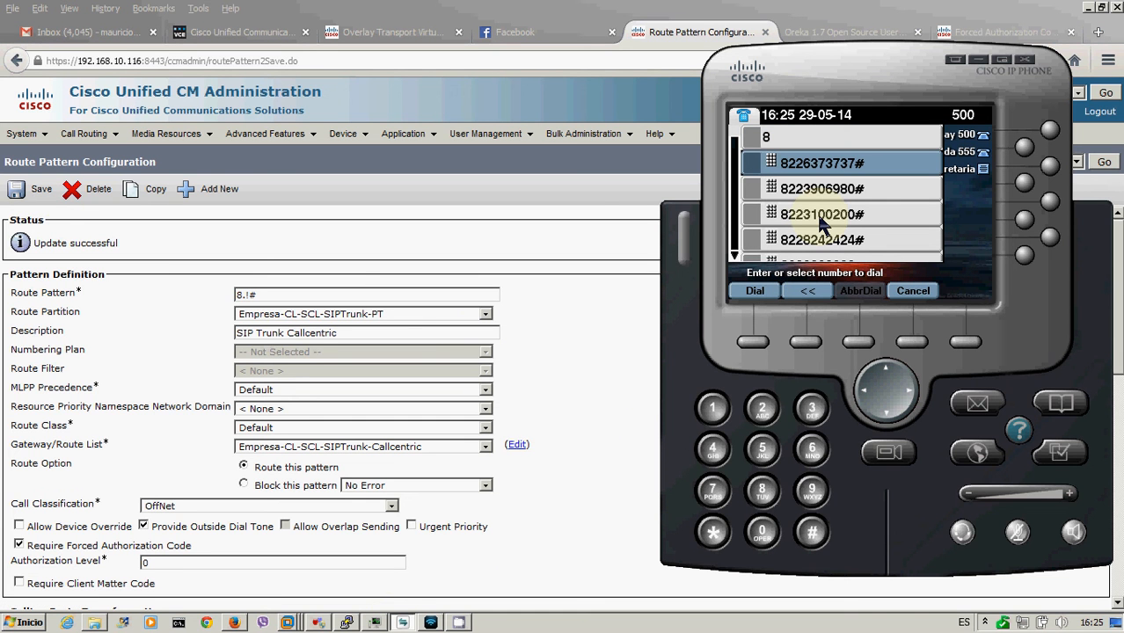
pyautogui.click(820, 218)
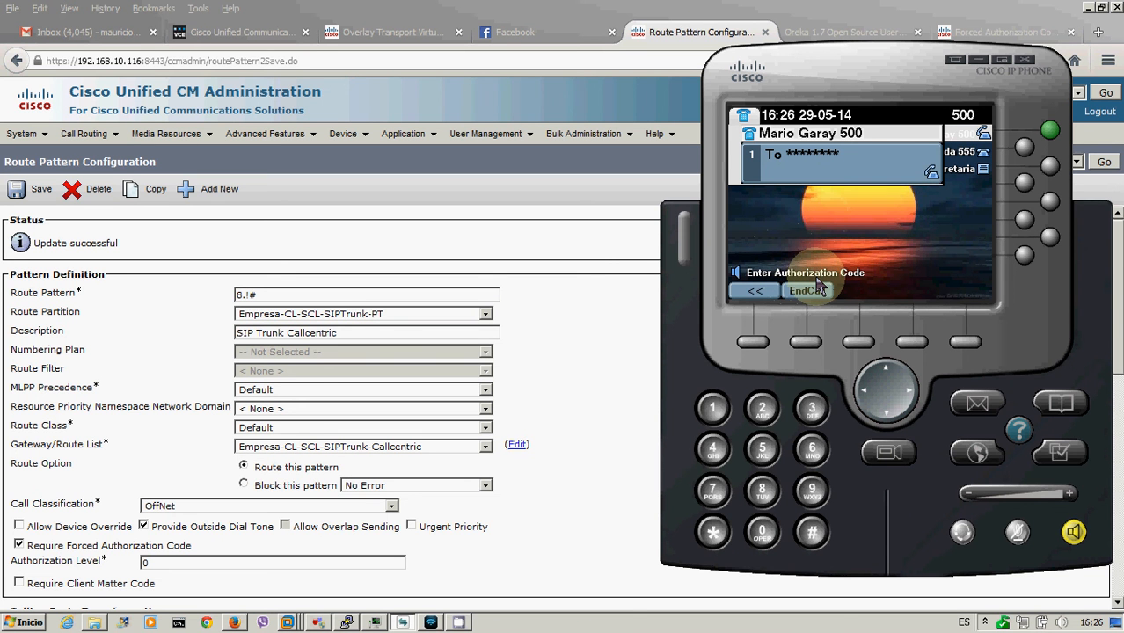
pyautogui.write('******')
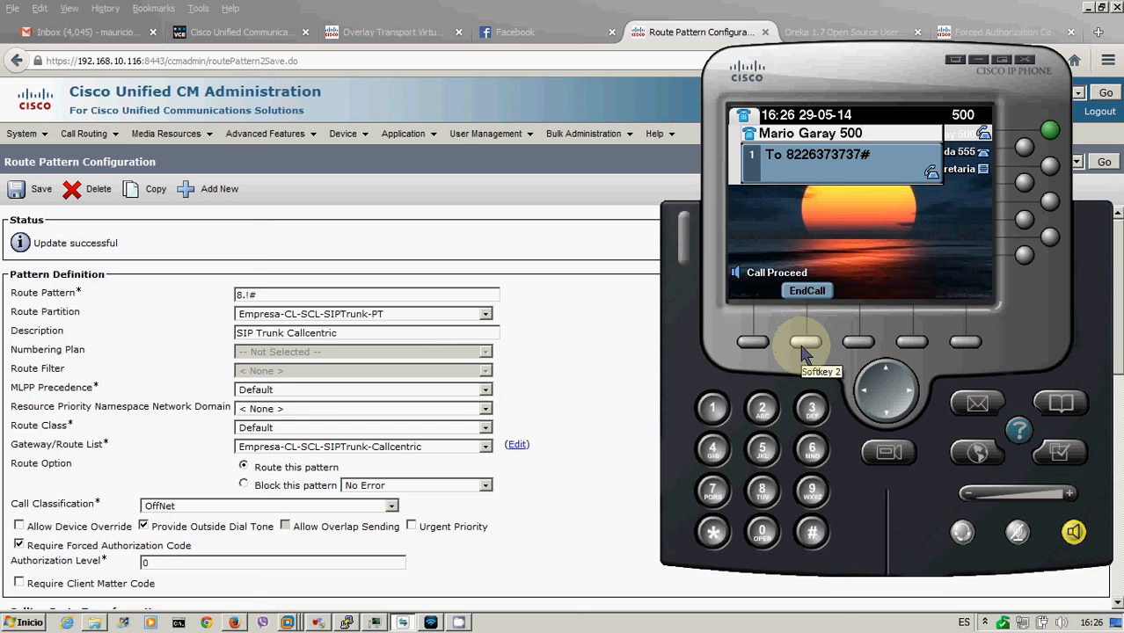
pyautogui.click(803, 350)
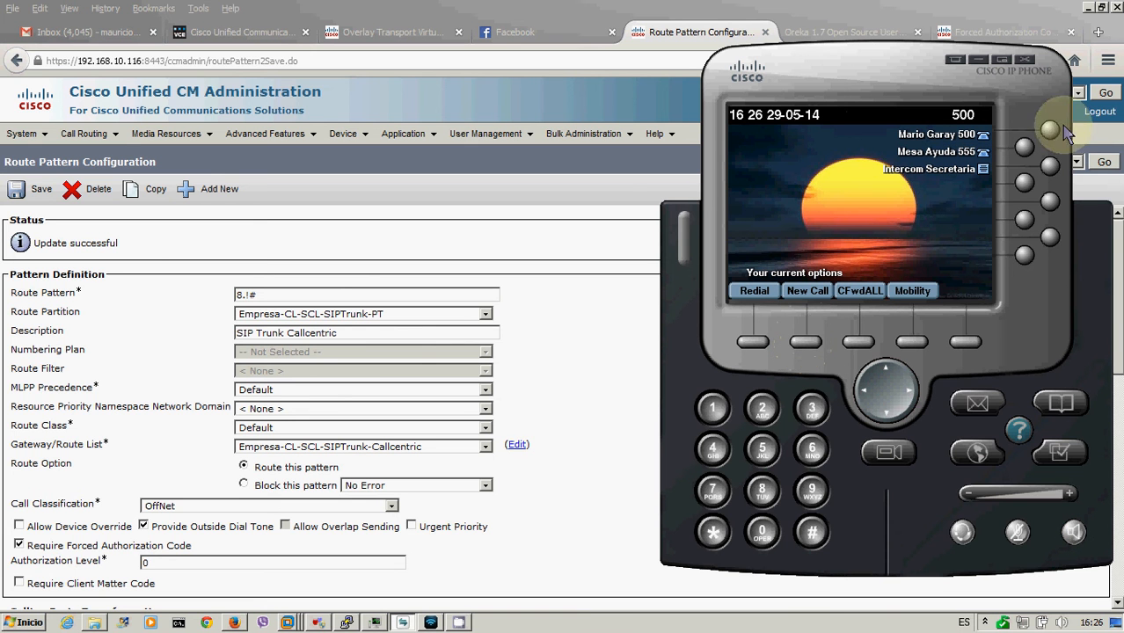
pyautogui.write('8')
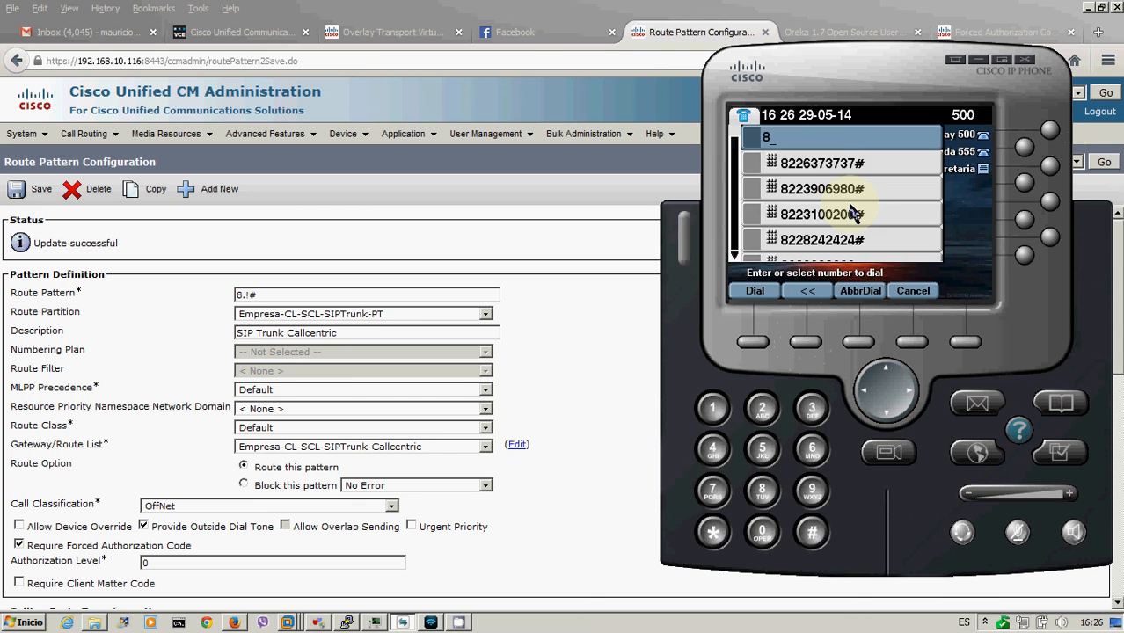
pyautogui.press('Down')
pyautogui.press('Return')
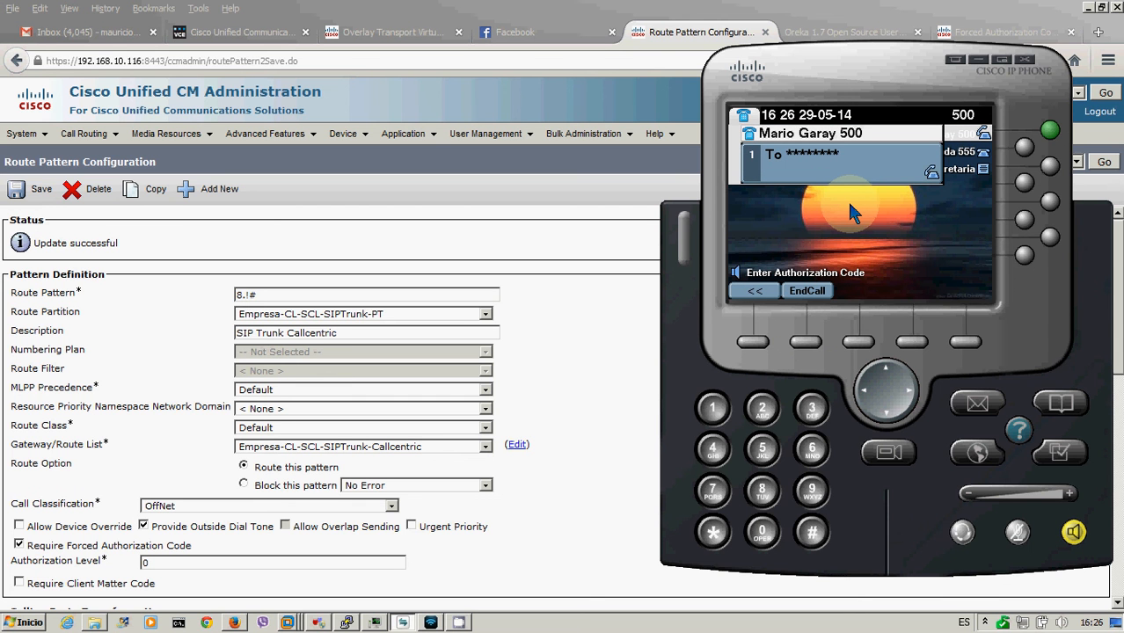
pyautogui.write('******#')
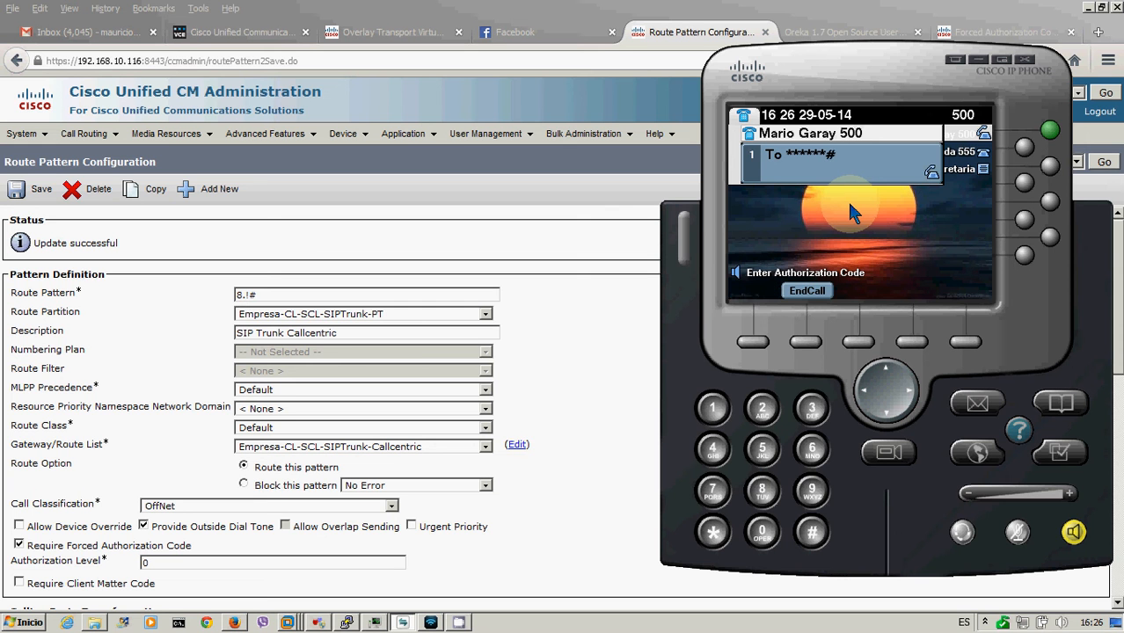
pyautogui.click(802, 349)
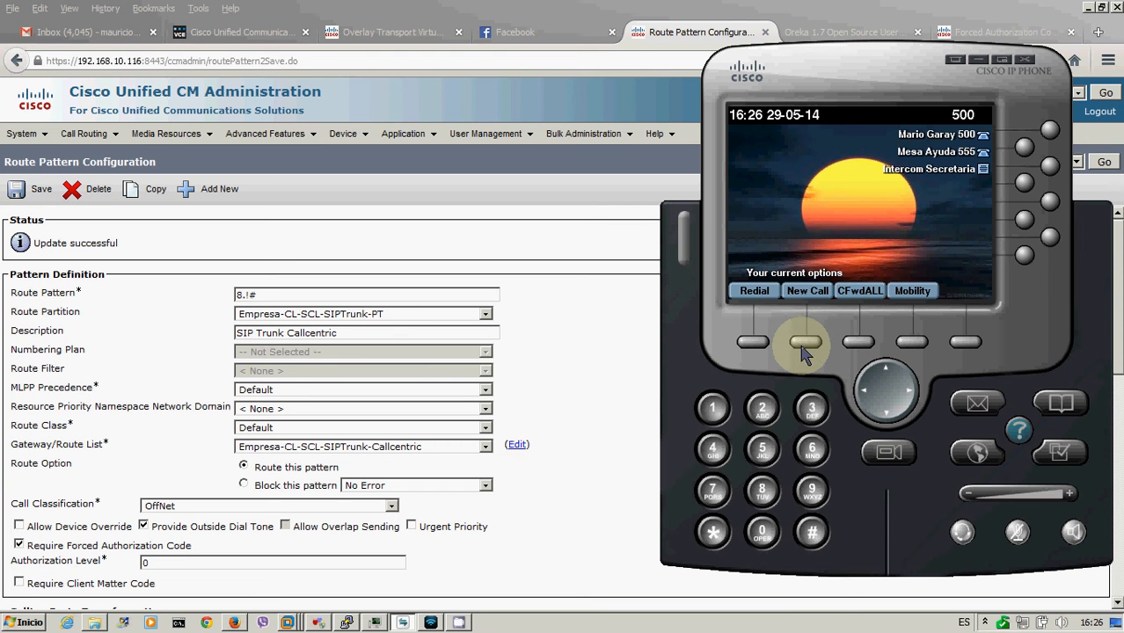
pyautogui.click(582, 407)
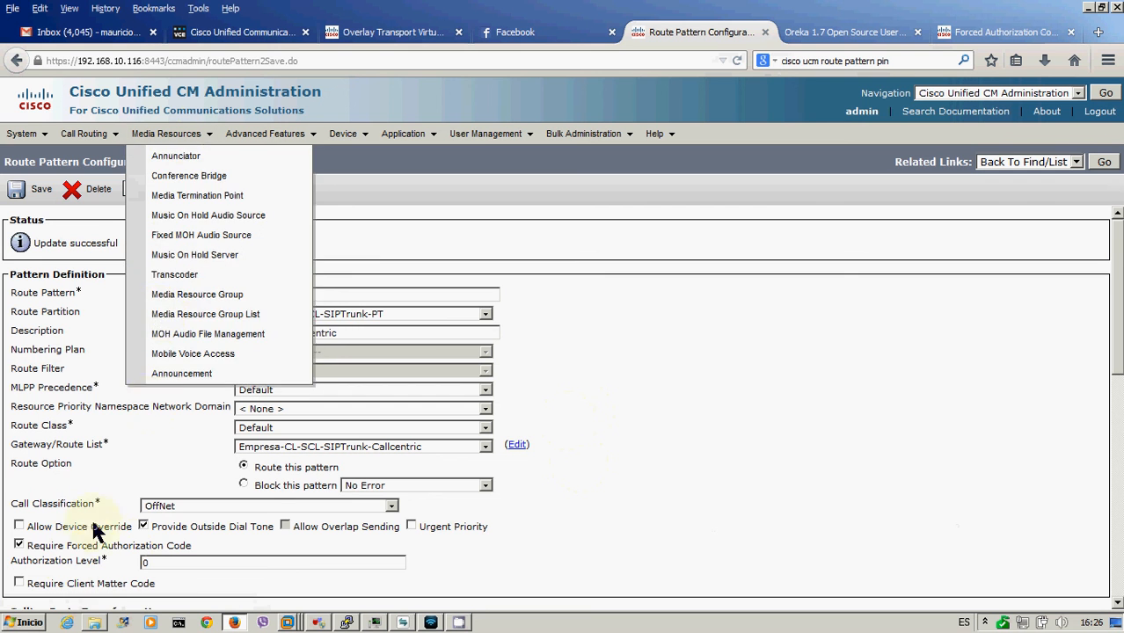
# - Open Empresa-CL-SCL-SIPTrunk-FAC from the Forced Authorization Codes list
pyautogui.click(167, 564)
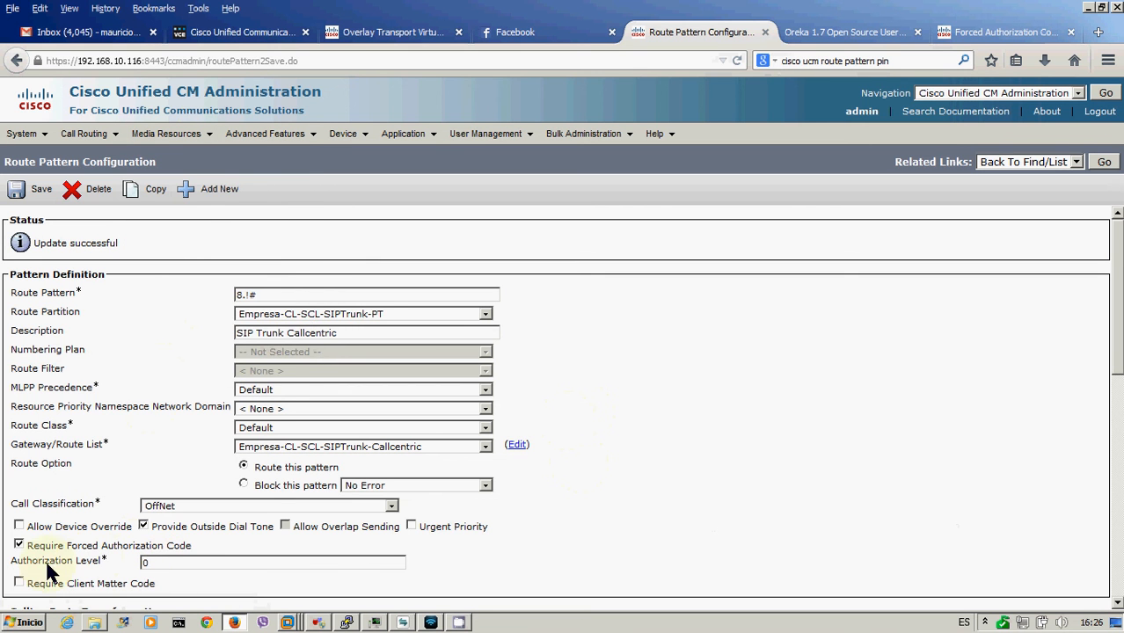
pyautogui.click(164, 136)
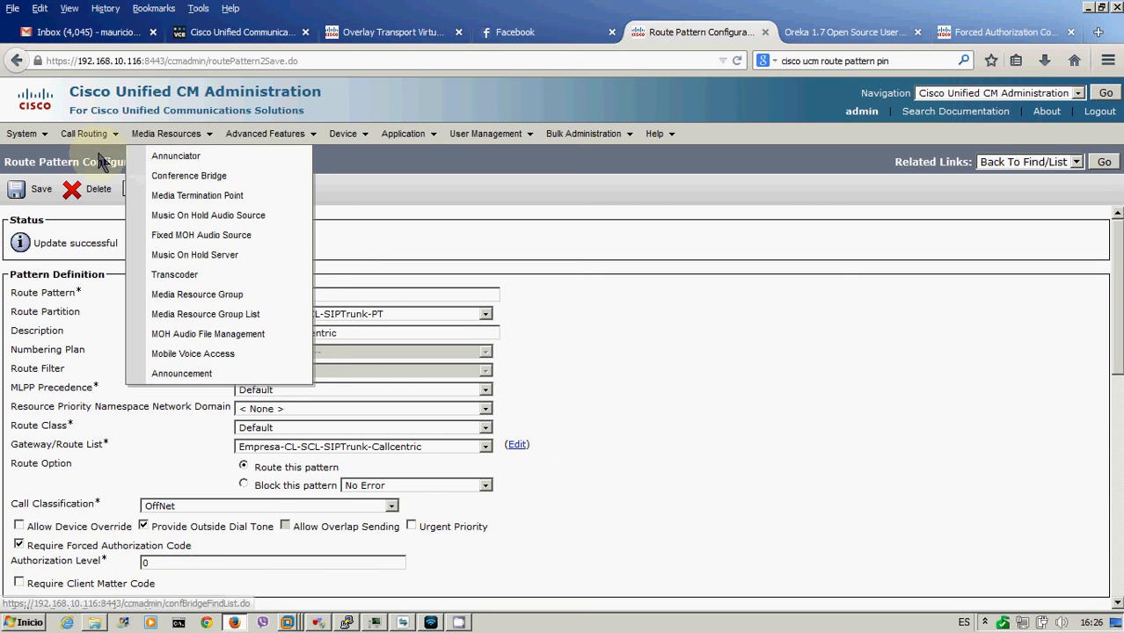
pyautogui.moveTo(88, 138)
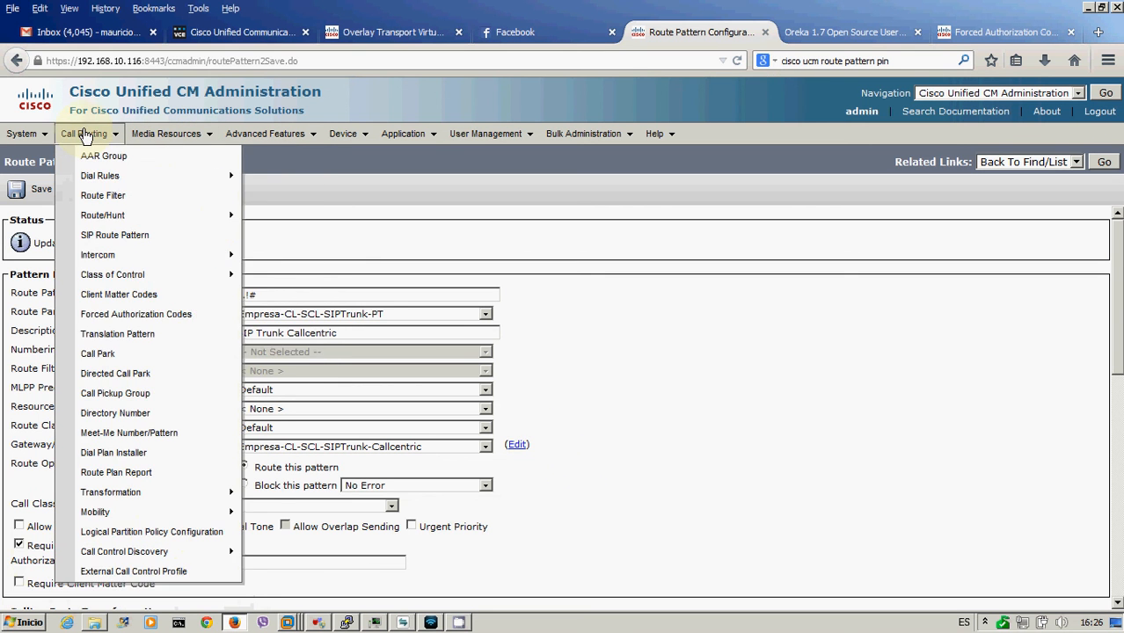
pyautogui.click(120, 315)
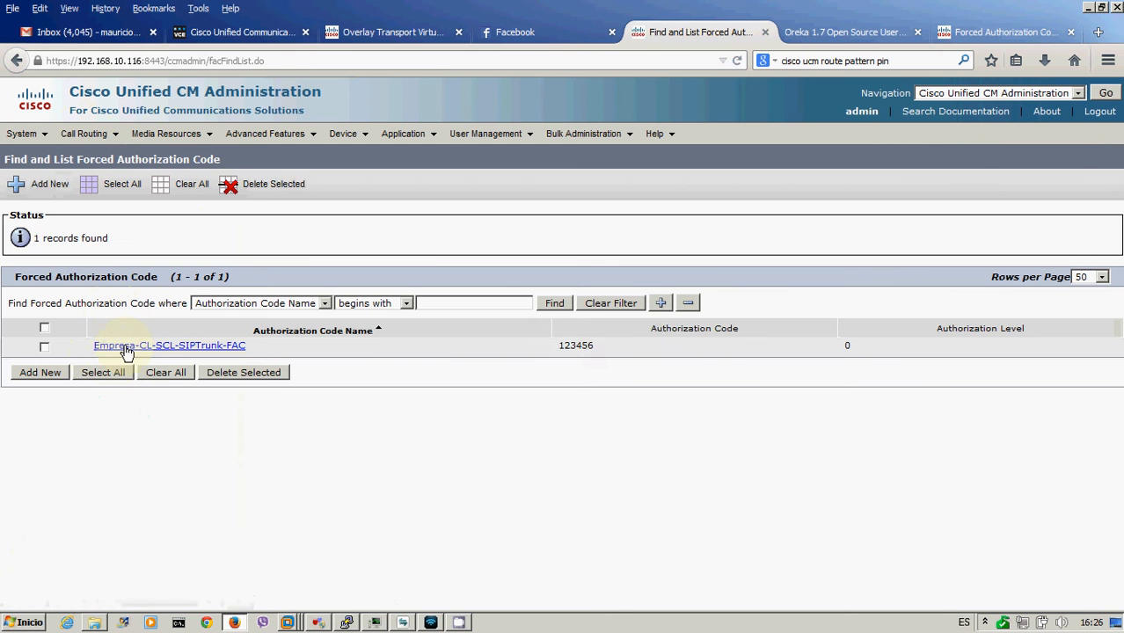
pyautogui.click(127, 349)
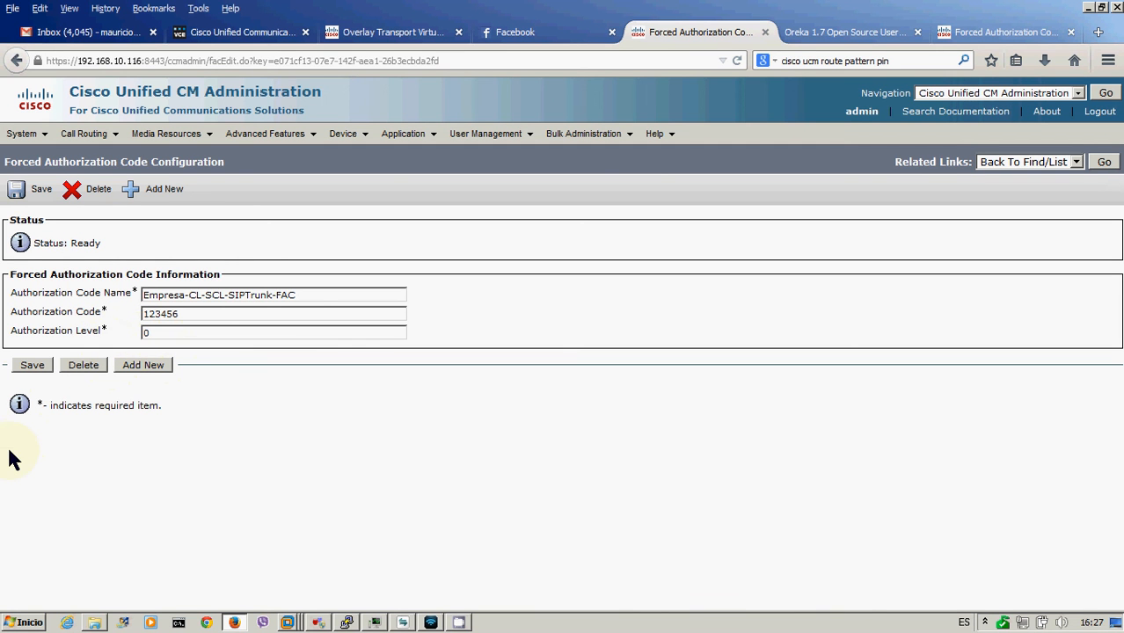
# - Change the code's authorization level from 0 to 1 and save
pyautogui.click(172, 331)
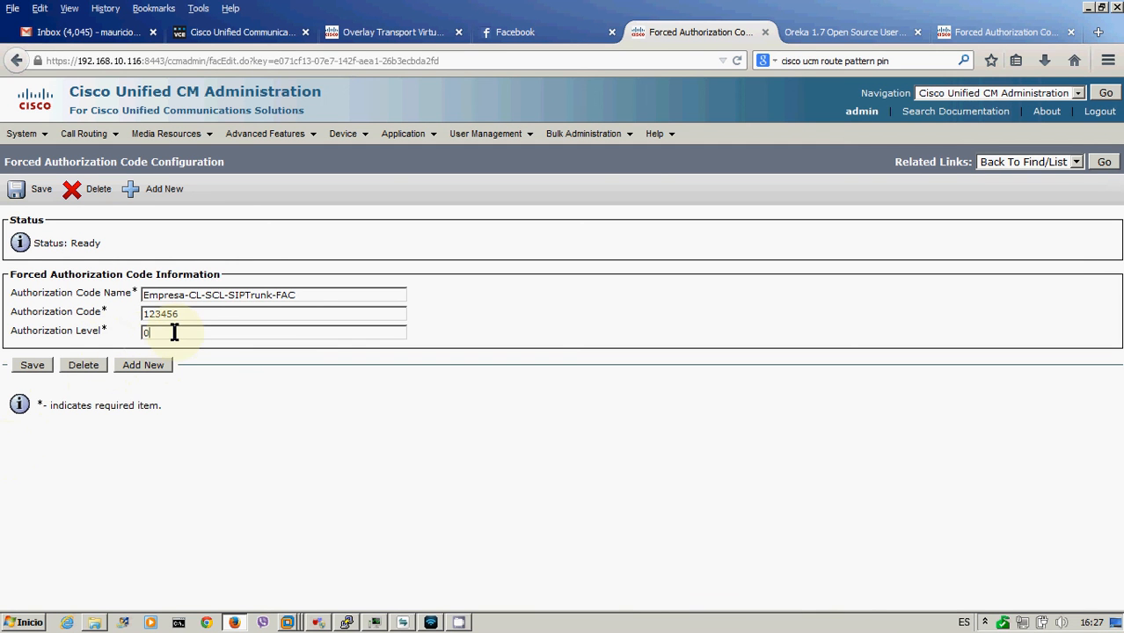
pyautogui.press('BackSpace')
pyautogui.write('1')
pyautogui.click(25, 367)
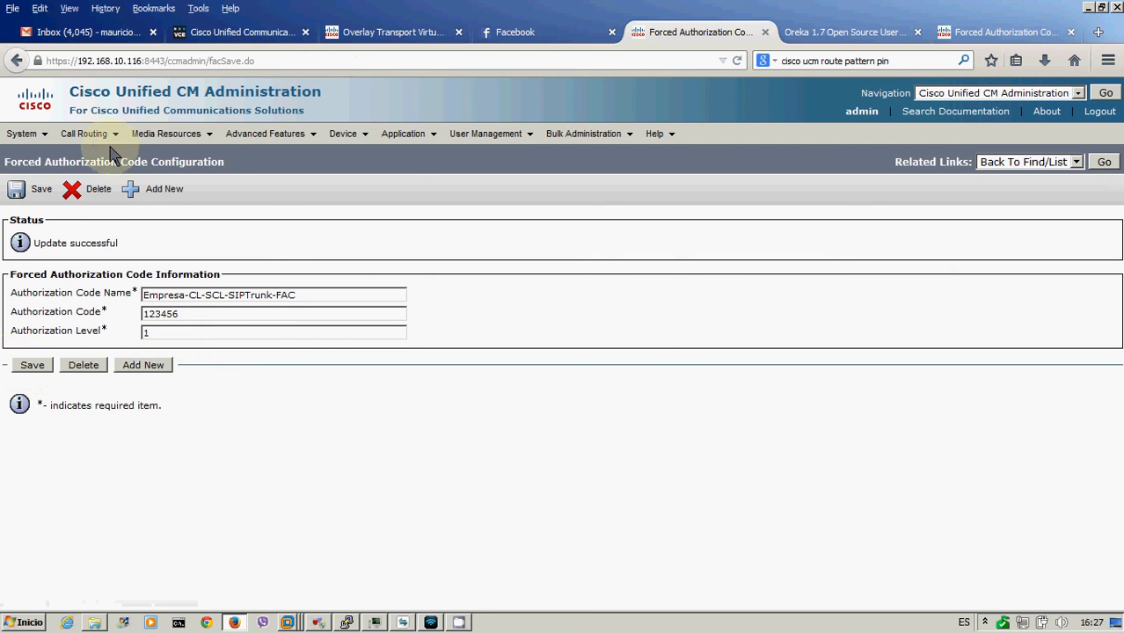
# - Reopen route pattern 8.!# and bring the softphone to the front
pyautogui.moveTo(83, 134)
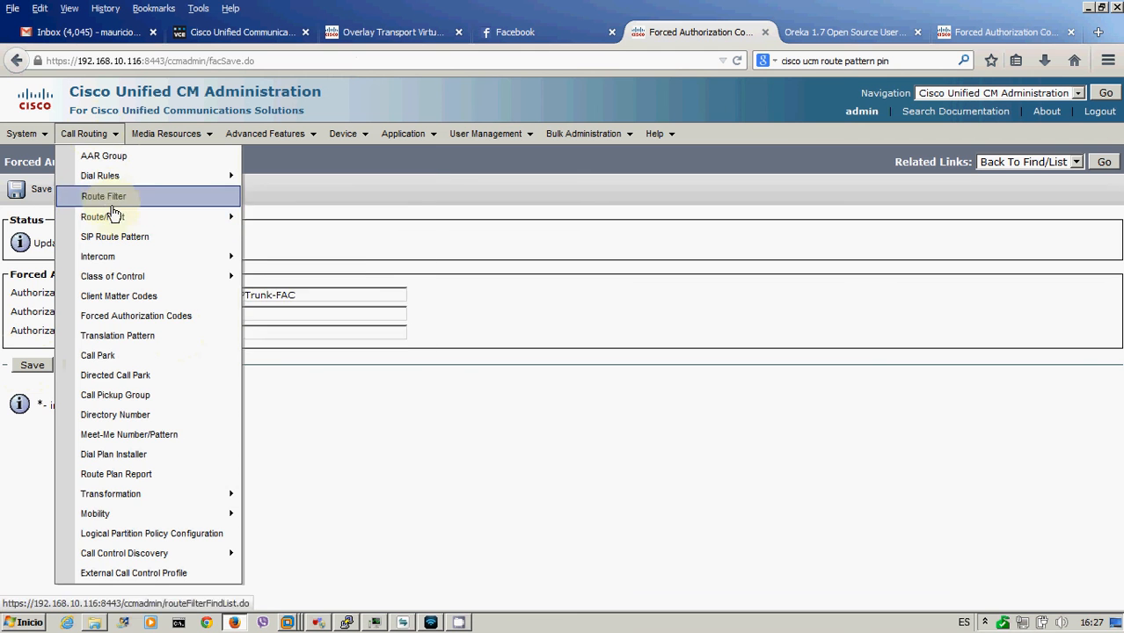
pyautogui.moveTo(111, 220)
pyautogui.click(277, 261)
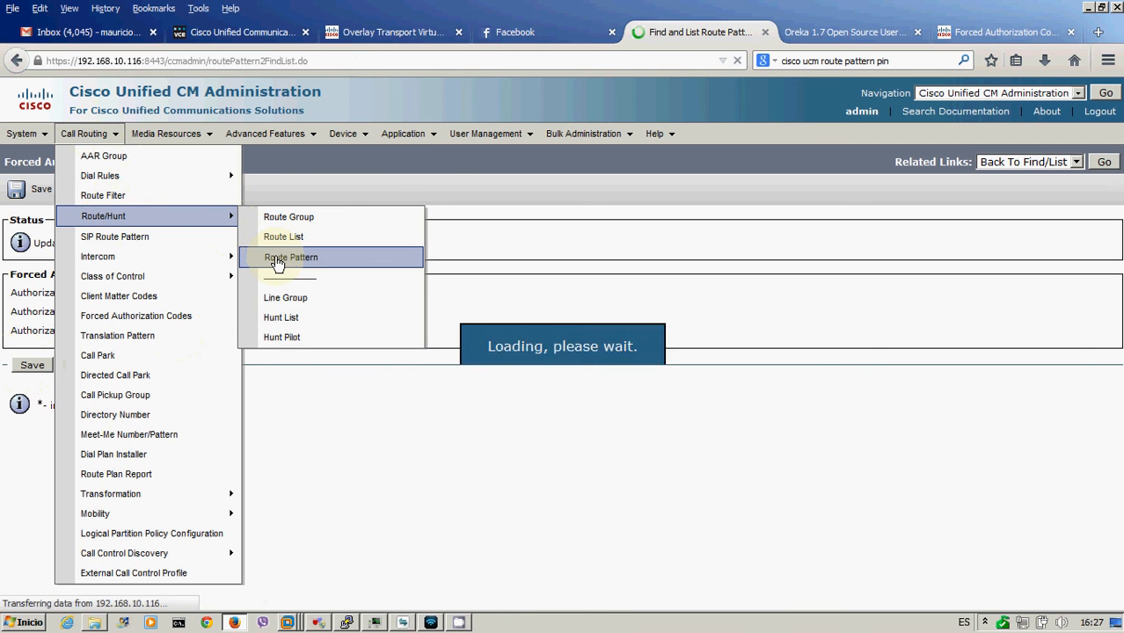
pyautogui.click(62, 347)
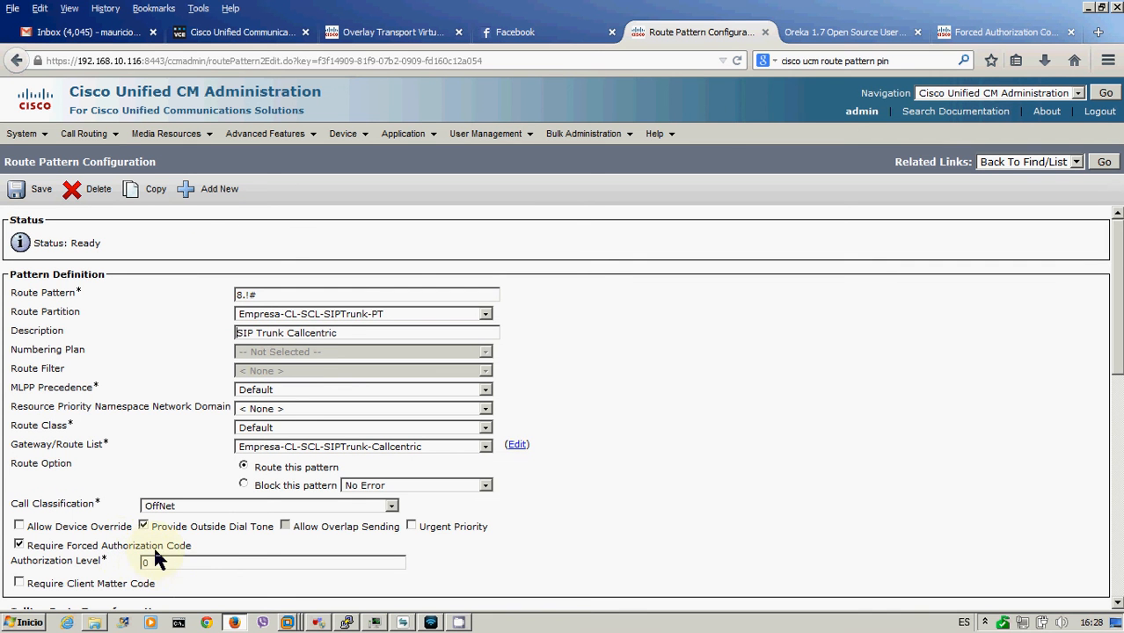
pyautogui.click(401, 623)
pyautogui.write('8')
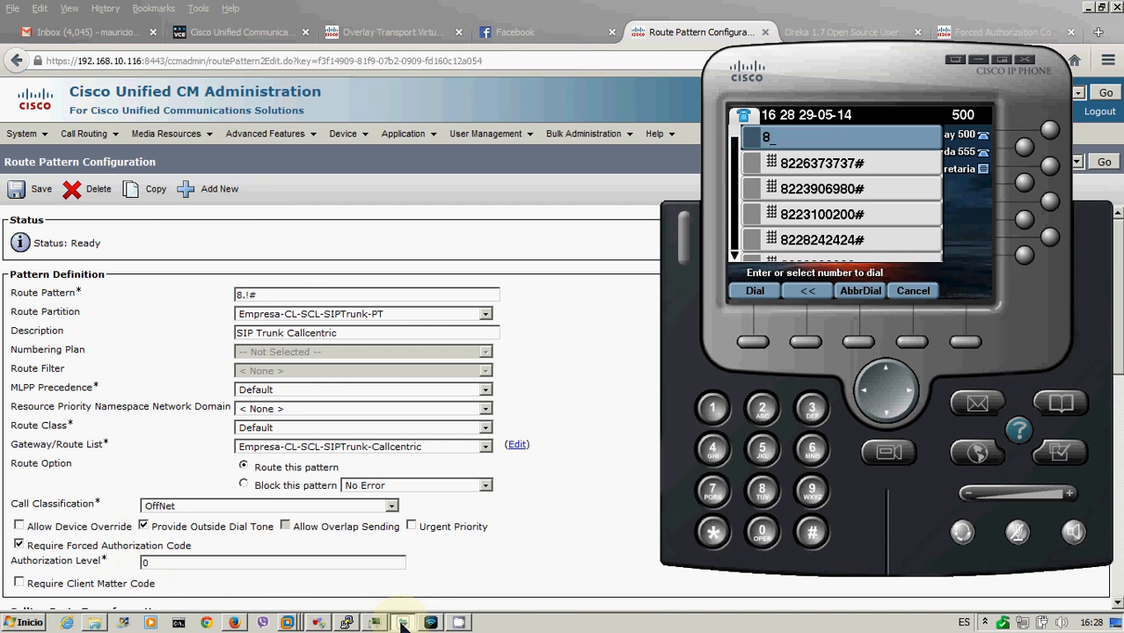
pyautogui.press('Down')
pyautogui.press('Return')
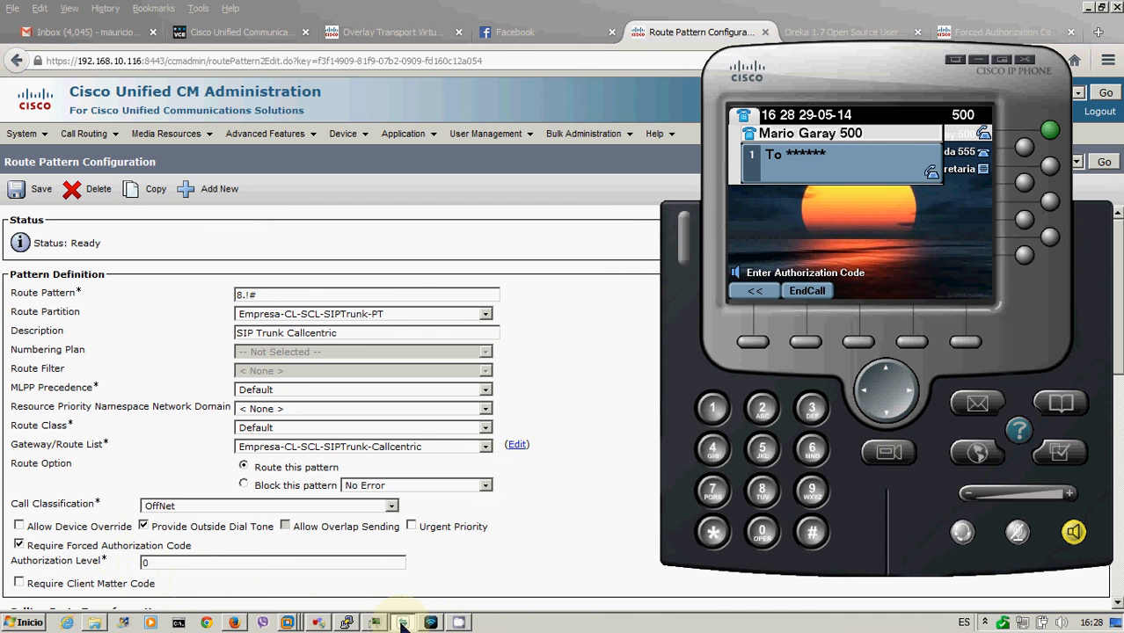
pyautogui.write('#')
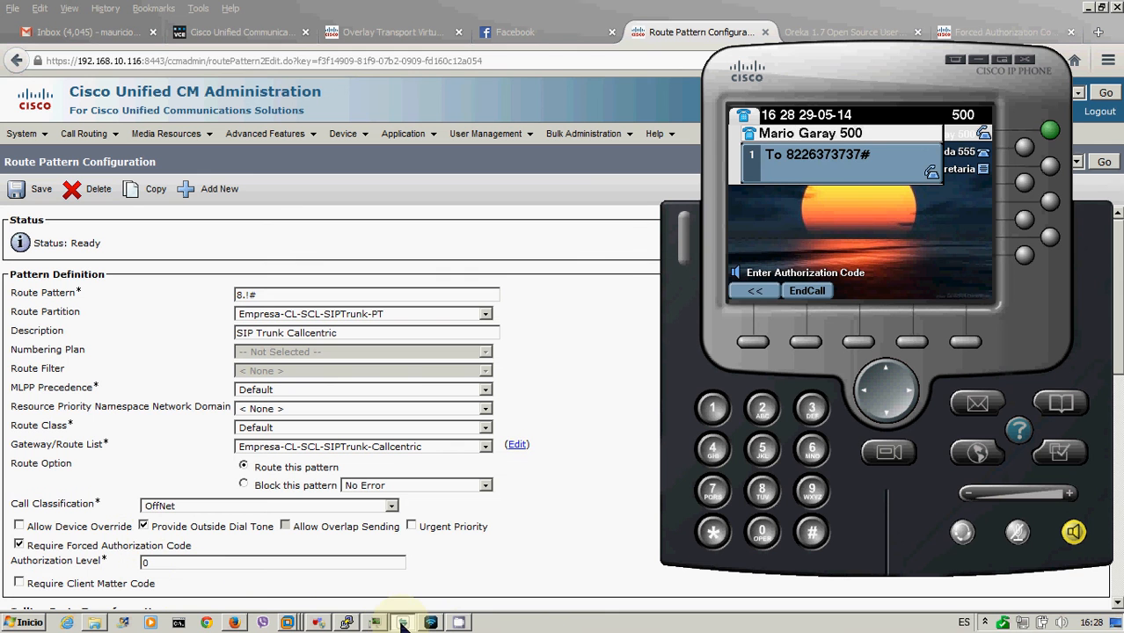
pyautogui.click(800, 345)
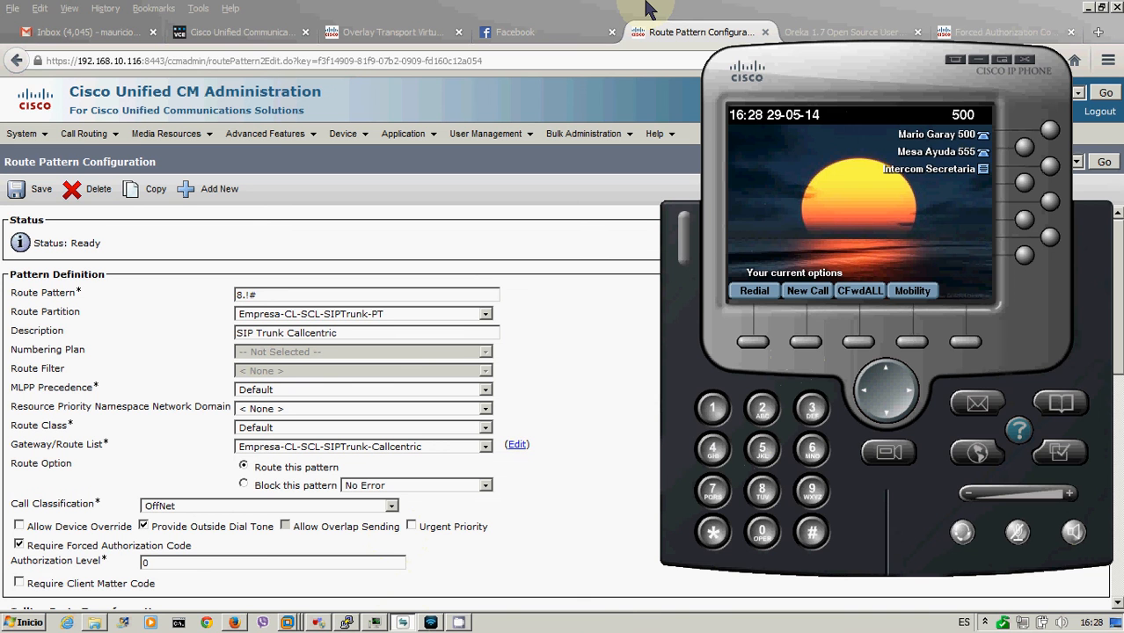
pyautogui.click(647, 9)
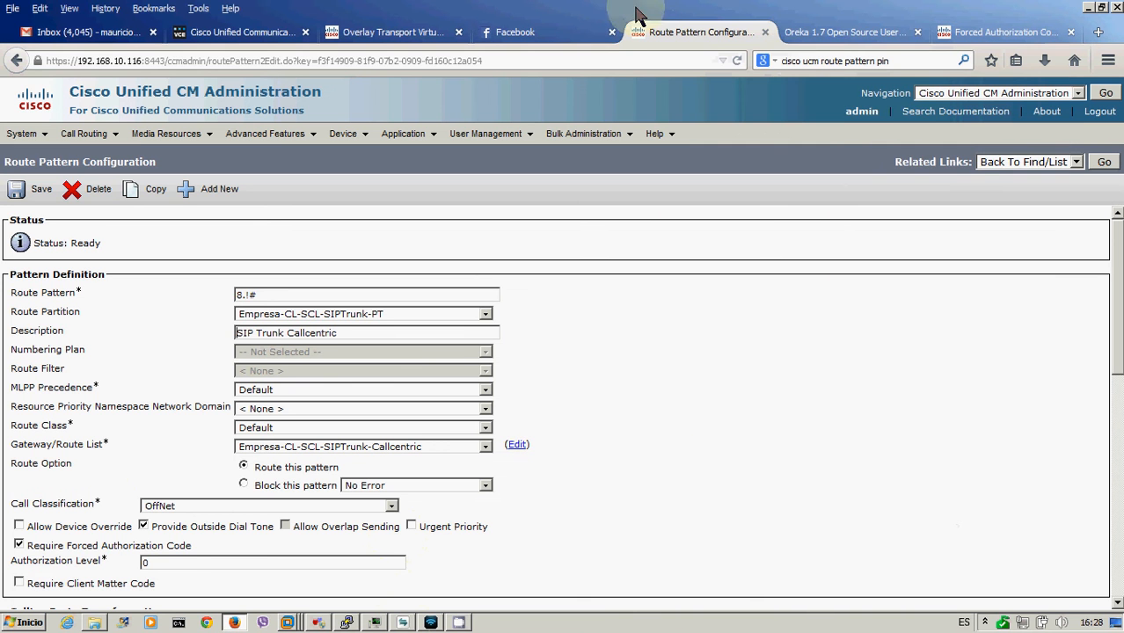
# - Change route pattern 8.!# authorization level from 0 to 2, save, and show the softphone
pyautogui.click(172, 563)
pyautogui.press('BackSpace')
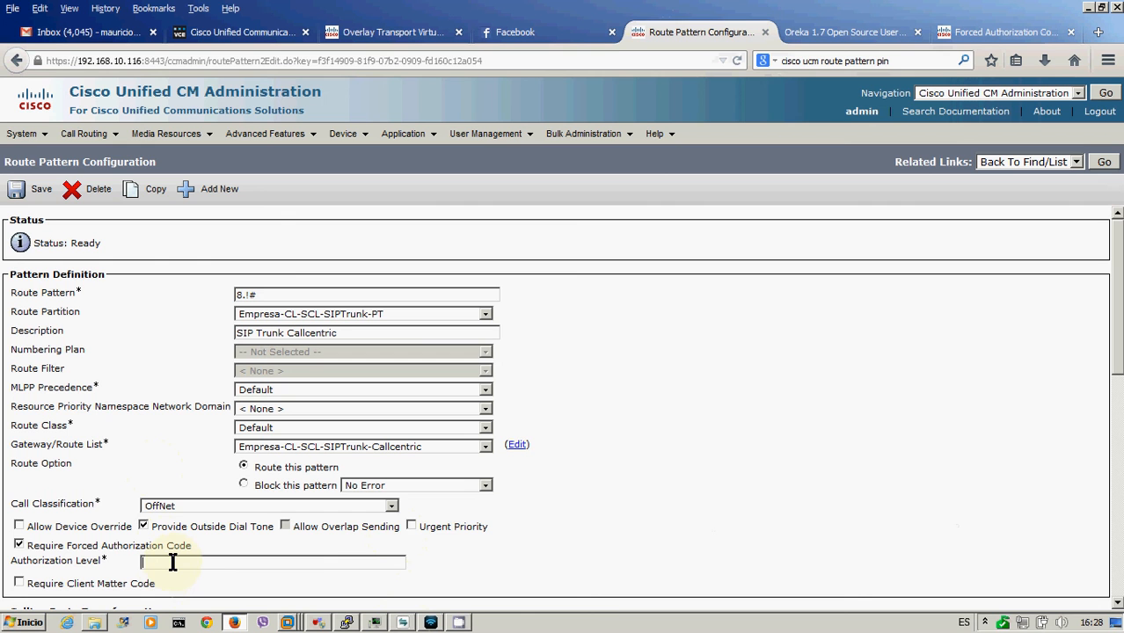
pyautogui.write('2')
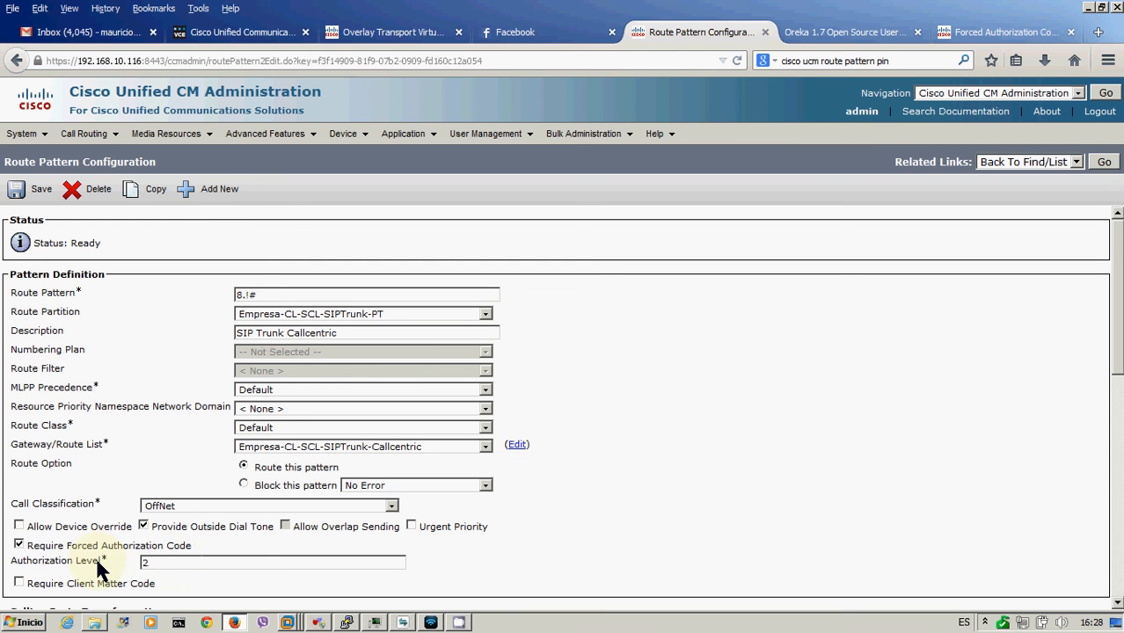
pyautogui.click(33, 195)
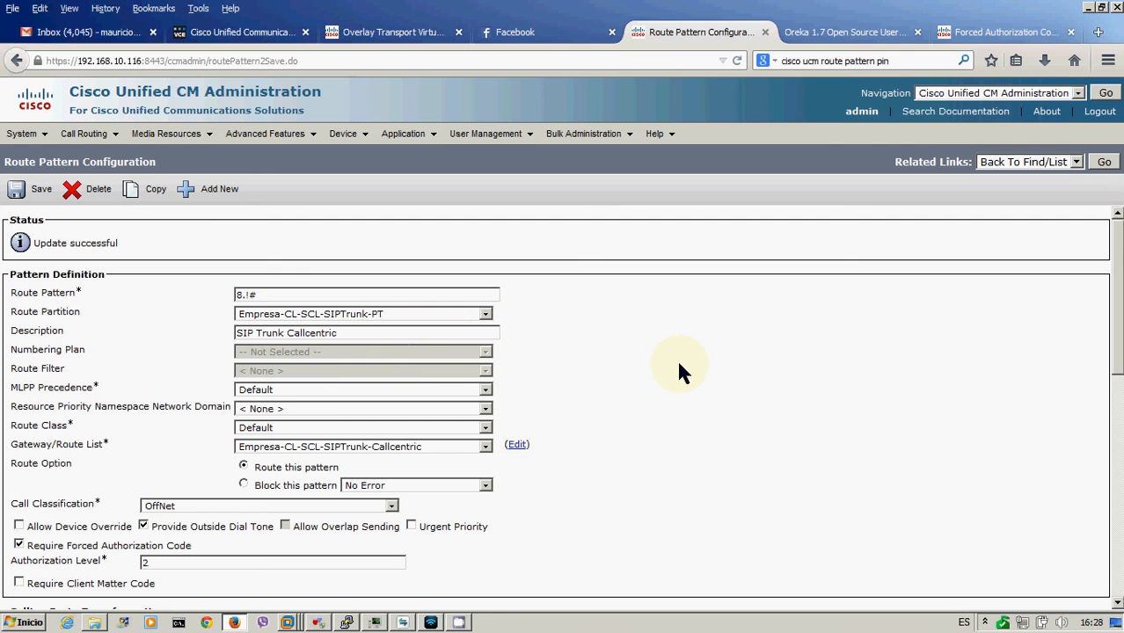
pyautogui.click(403, 623)
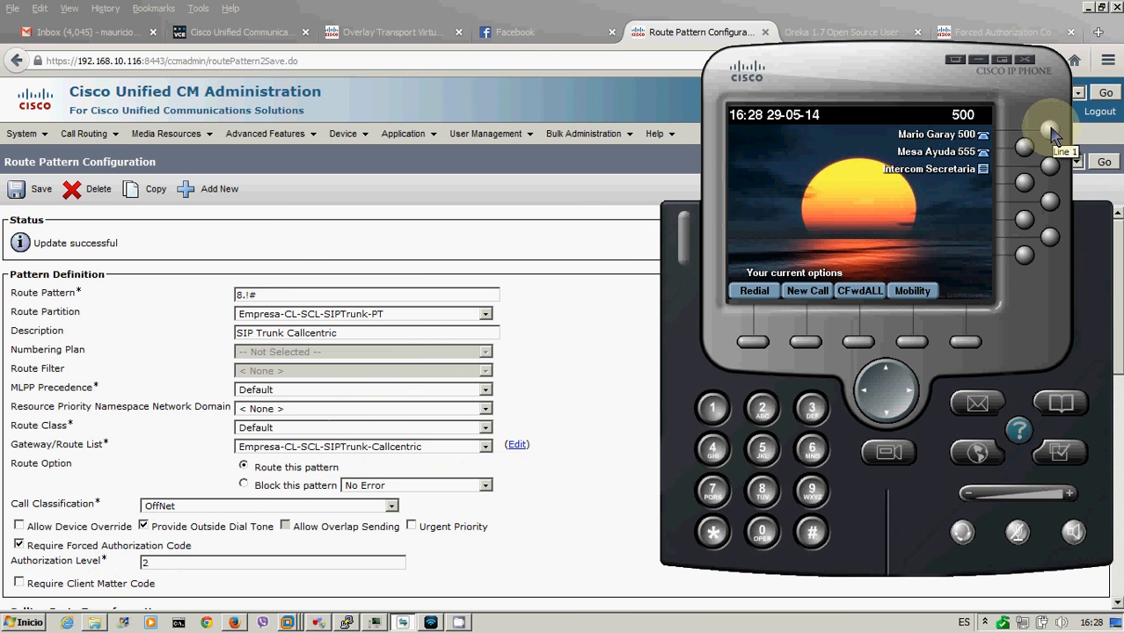
pyautogui.write('8')
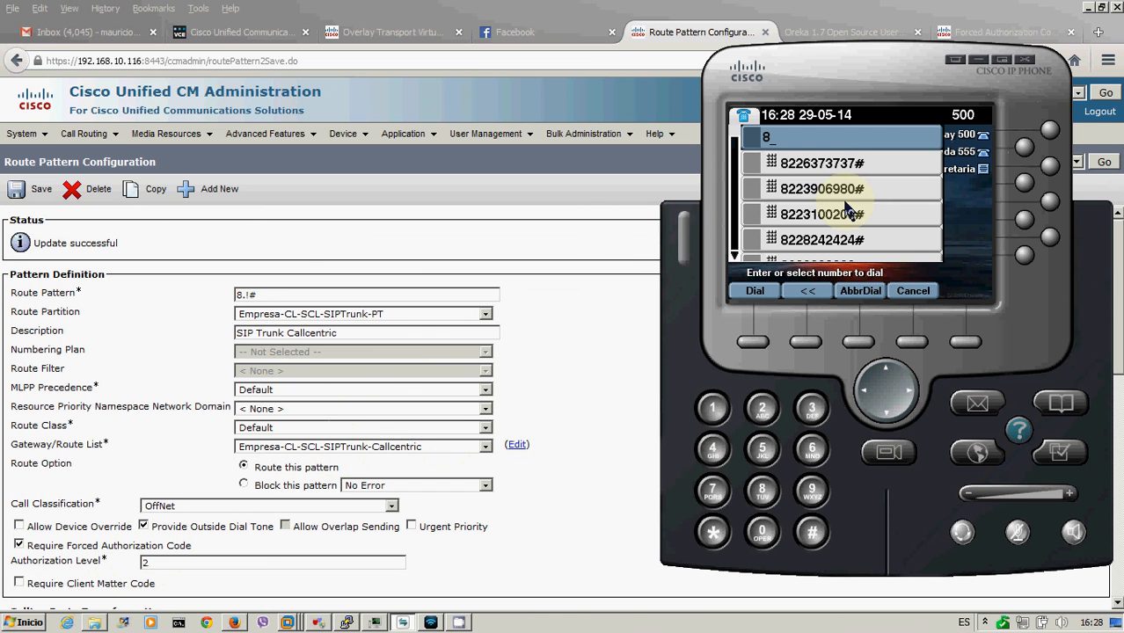
pyautogui.press('Down')
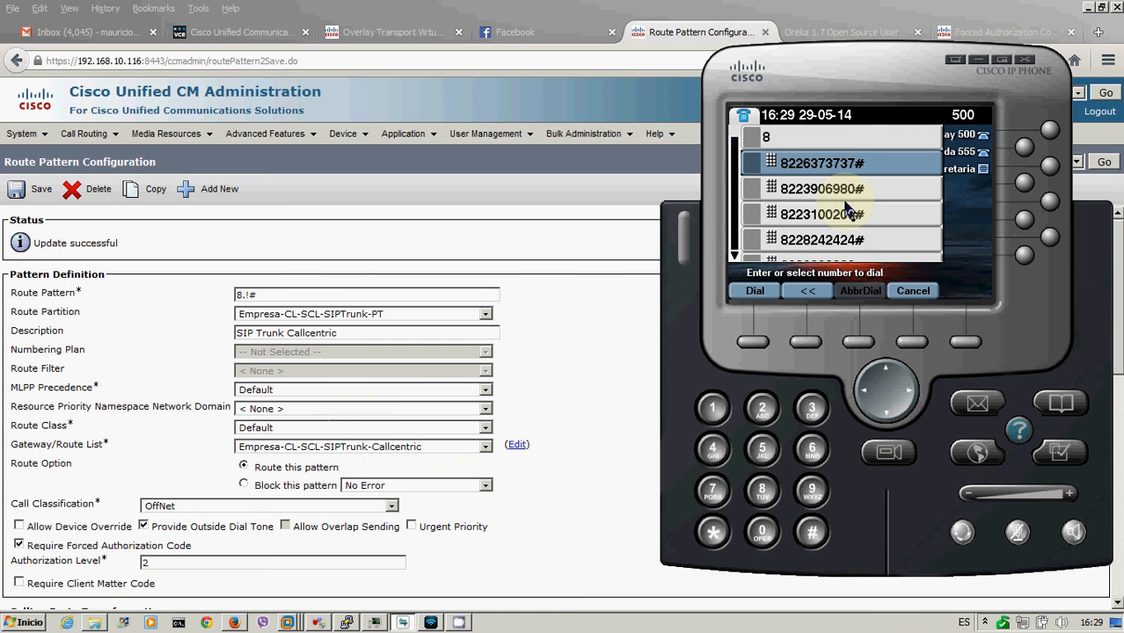
pyautogui.press('Return')
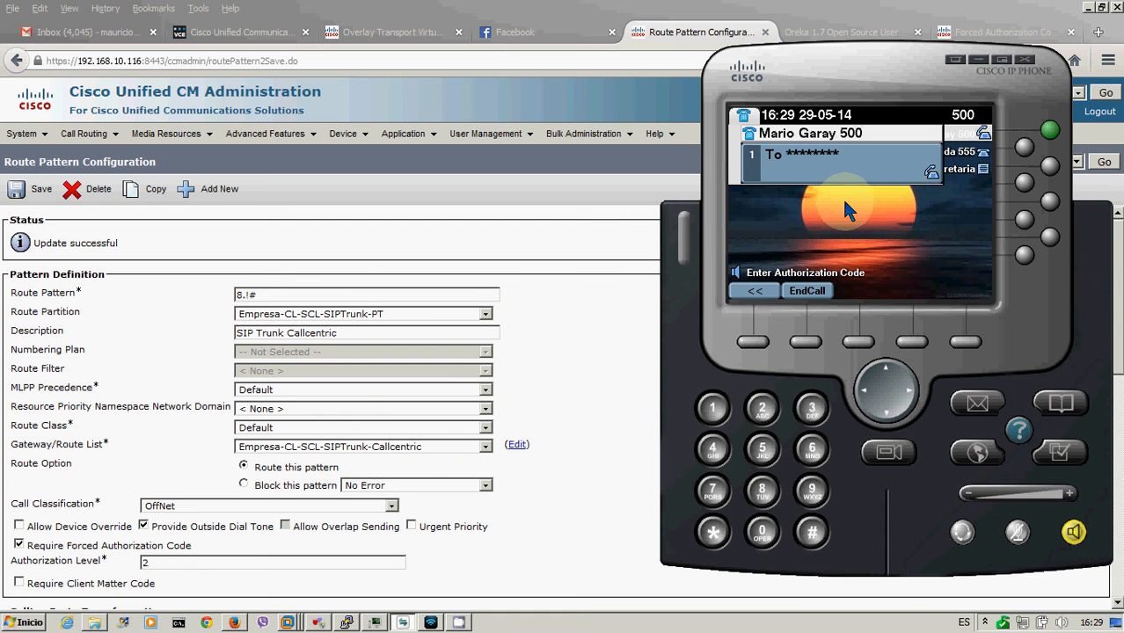
pyautogui.write('**************')
pyautogui.write('#')
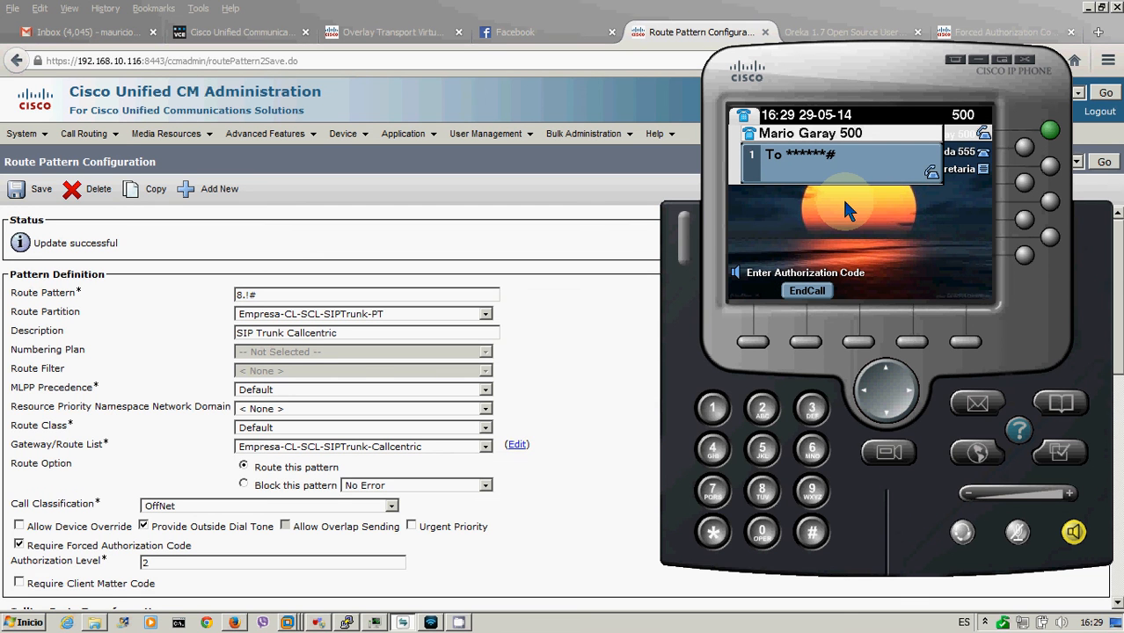
pyautogui.click(807, 343)
pyautogui.click(626, 319)
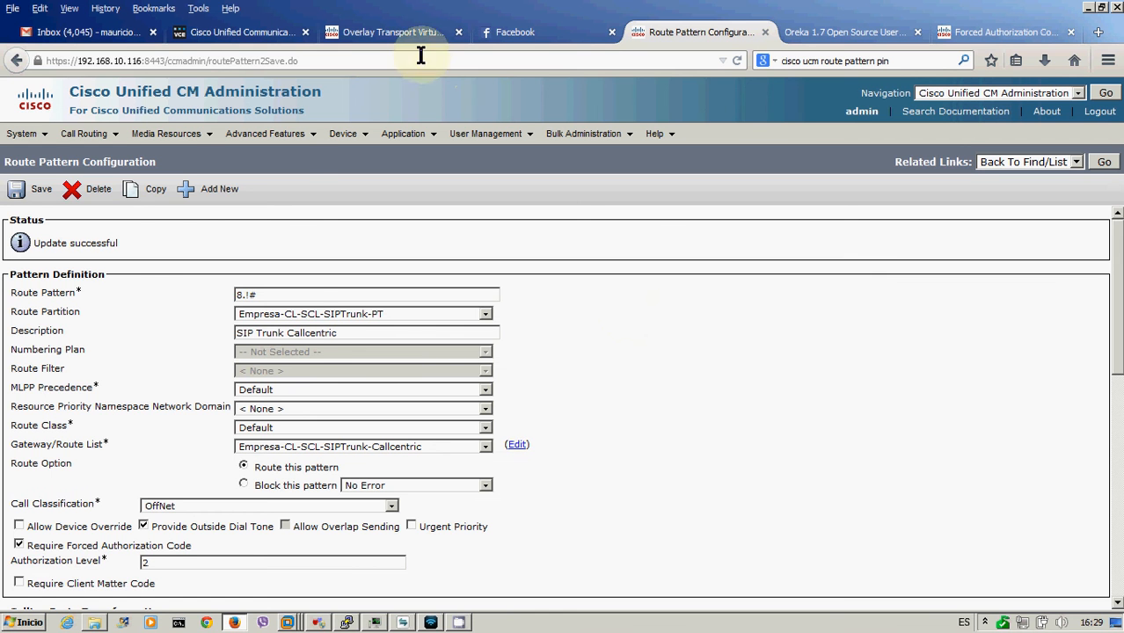
# - Rename the existing code to Empresa-CL-SCL-SIPTrunk-FAC1, copy the name, and save
pyautogui.moveTo(101, 141)
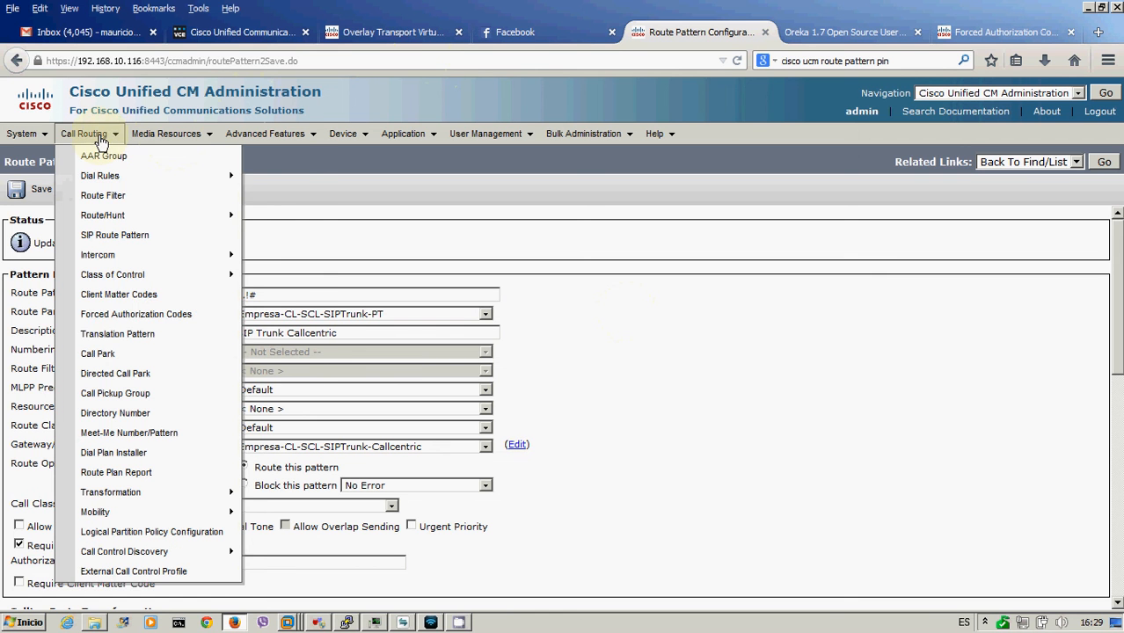
pyautogui.click(127, 323)
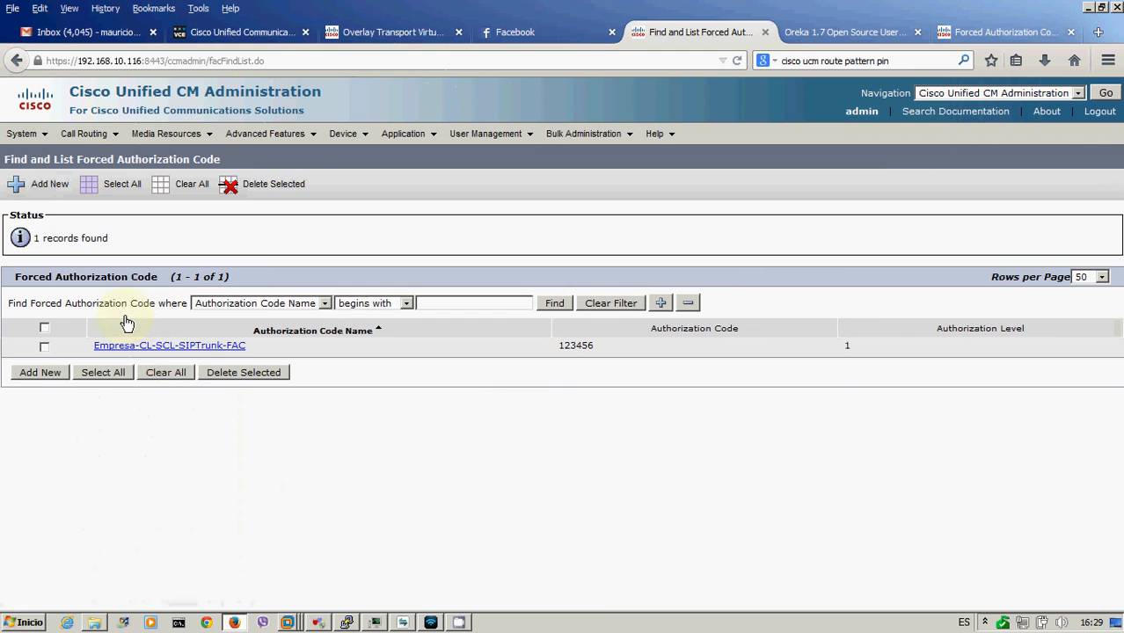
pyautogui.click(157, 346)
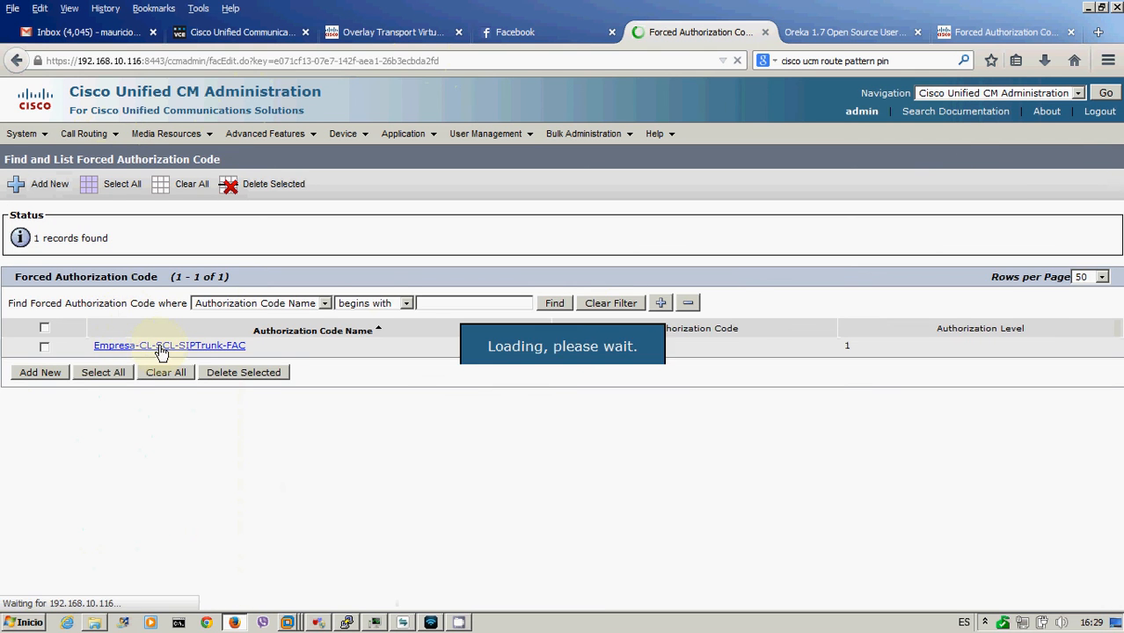
pyautogui.click(319, 295)
pyautogui.write('1')
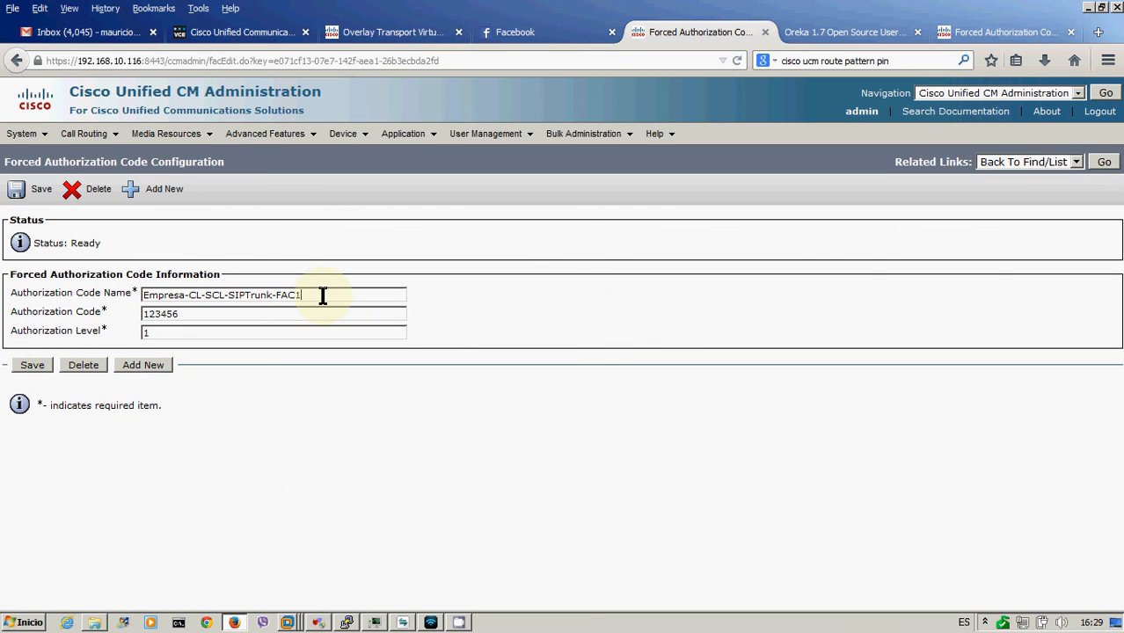
pyautogui.moveTo(314, 295); pyautogui.dragTo(117, 302)
pyautogui.hotkey('ctrl', 'c')
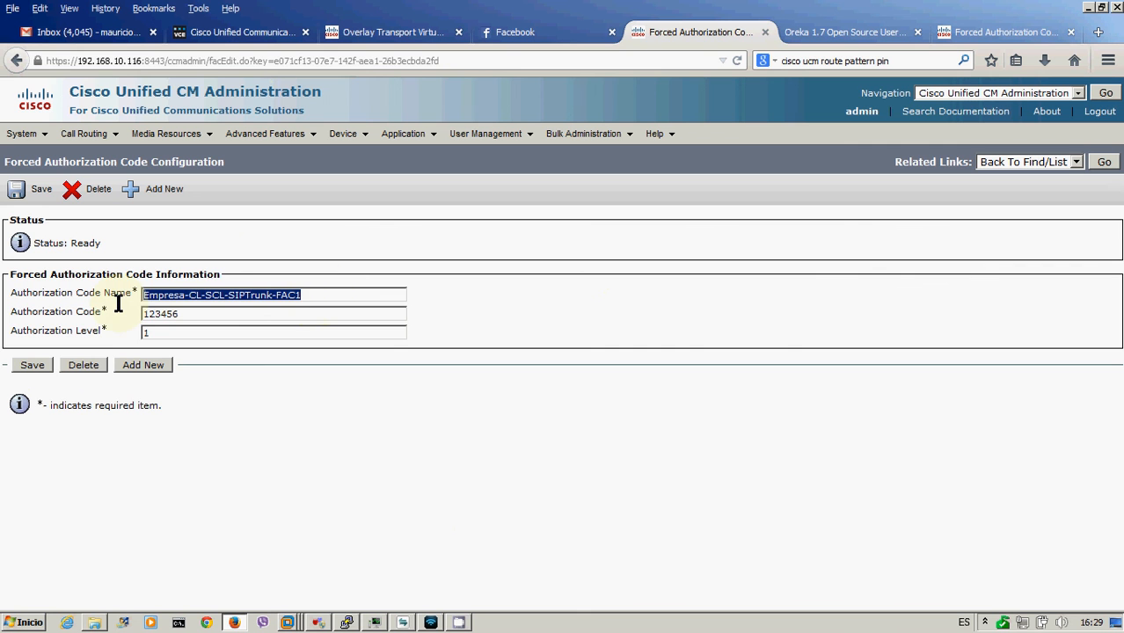
pyautogui.click(33, 368)
# - Add Empresa-CL-SCL-SIPTrunk-FAC2 with its own code at authorization level 5 and save
pyautogui.click(141, 370)
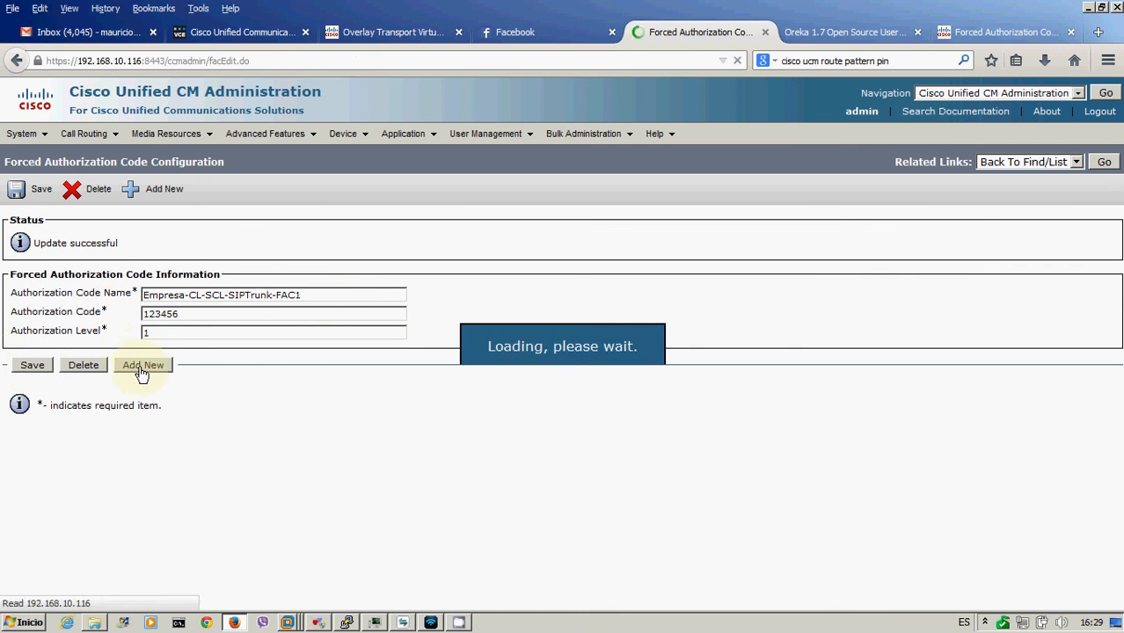
pyautogui.hotkey('ctrl', 'v')
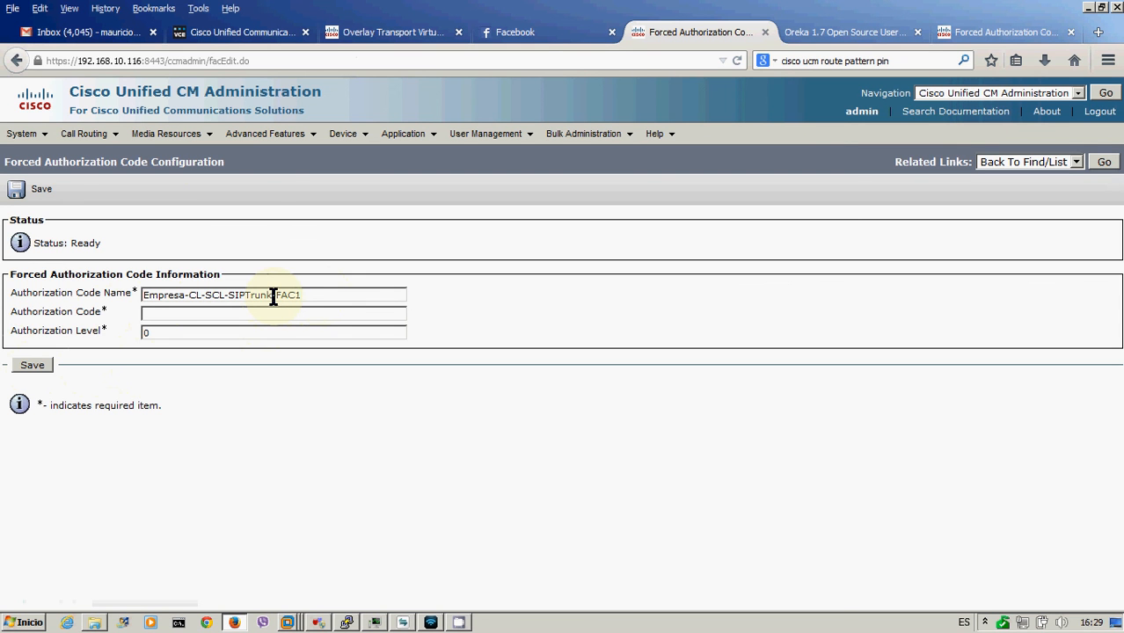
pyautogui.press('BackSpace')
pyautogui.write('2')
pyautogui.click(271, 314)
pyautogui.write('654321')
pyautogui.click(260, 332)
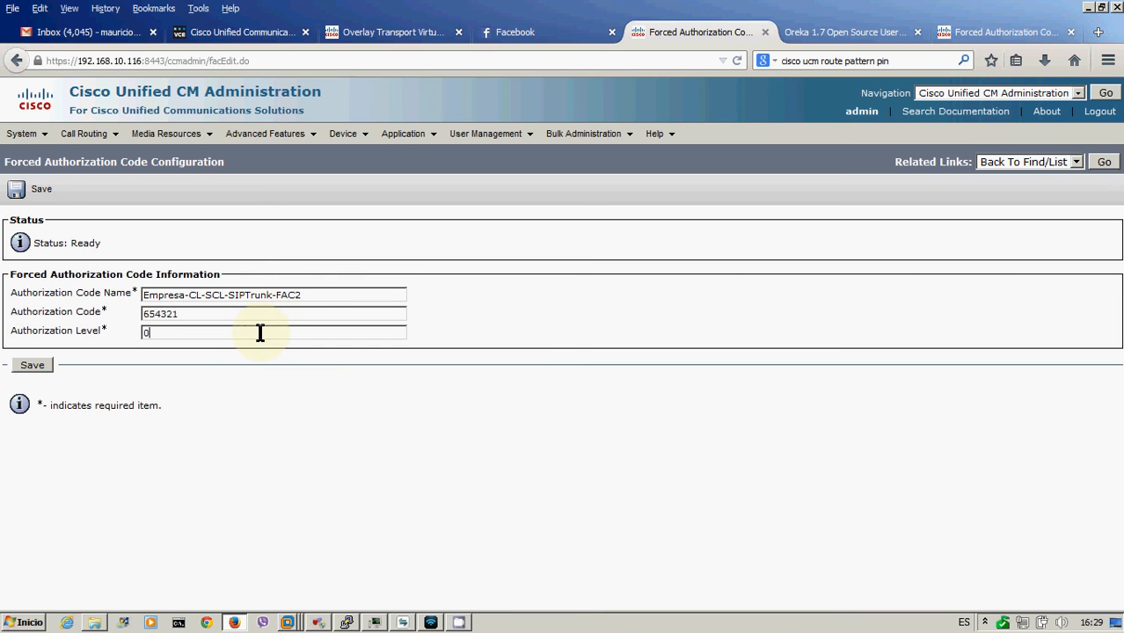
pyautogui.press('BackSpace')
pyautogui.write('5')
pyautogui.click(35, 366)
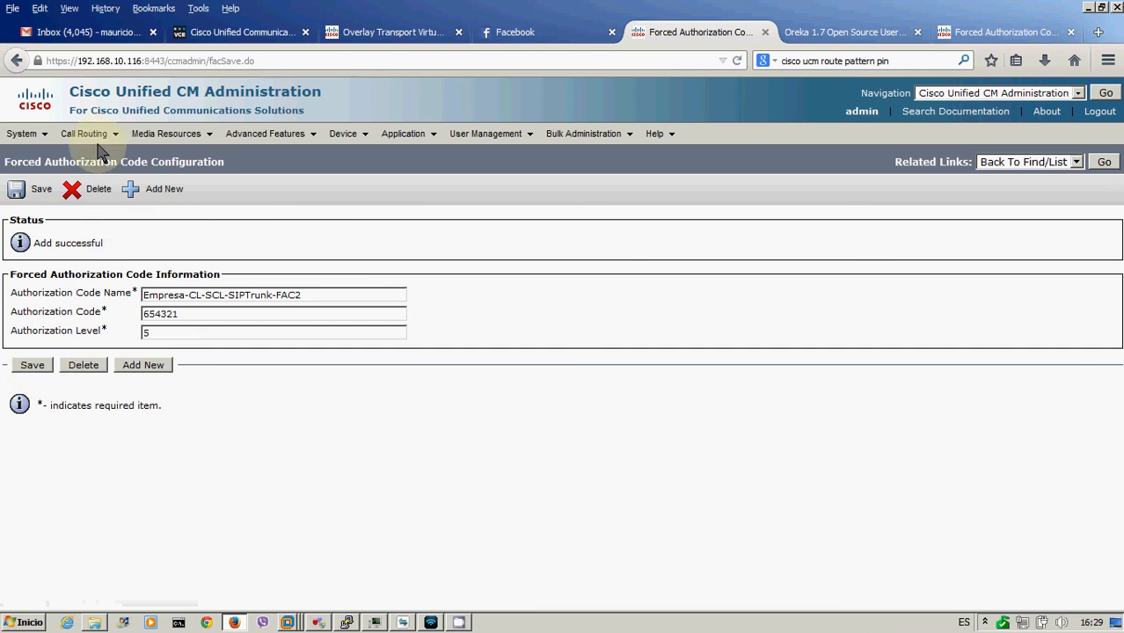
# - Reopen the 8.!# route pattern from the route pattern list and bring up IP Communicator
pyautogui.moveTo(84, 133)
pyautogui.moveTo(110, 218)
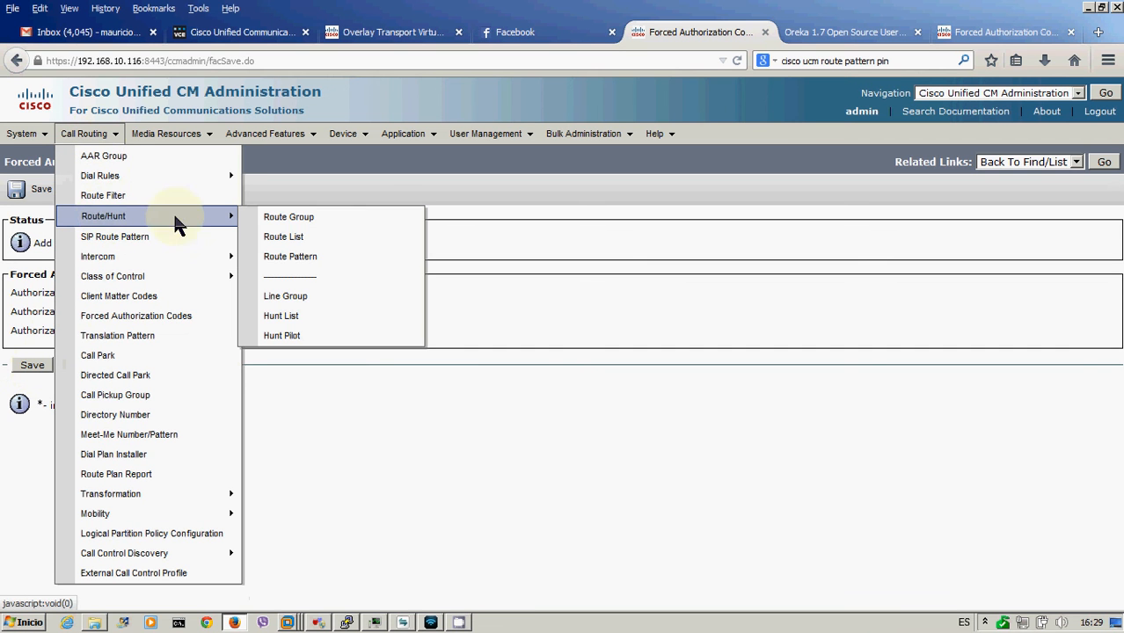
pyautogui.click(301, 264)
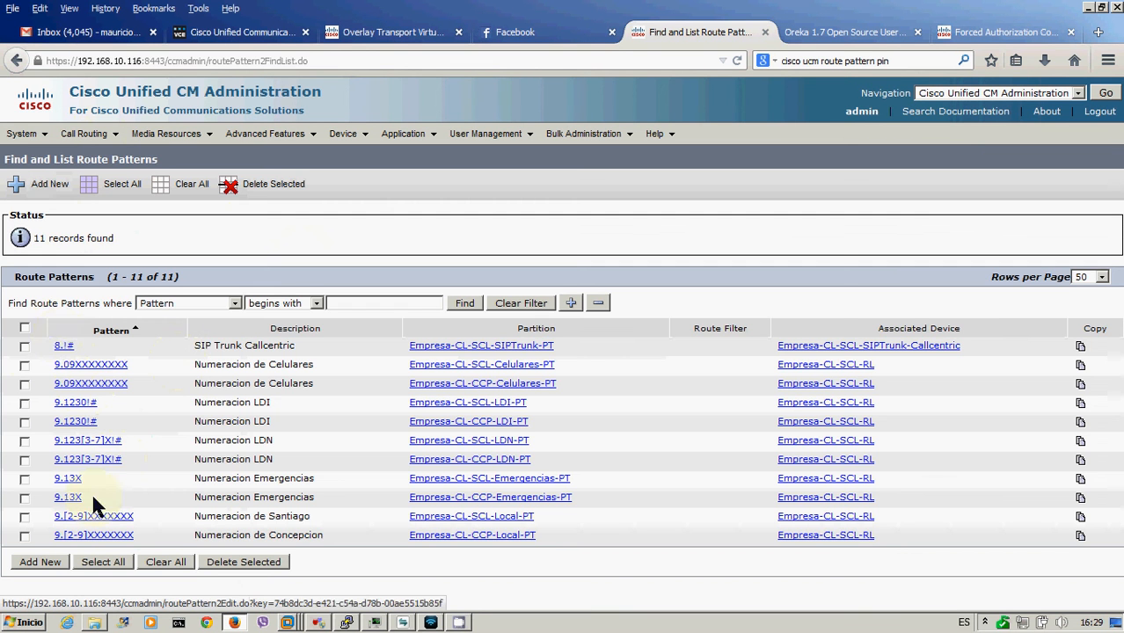
pyautogui.click(63, 345)
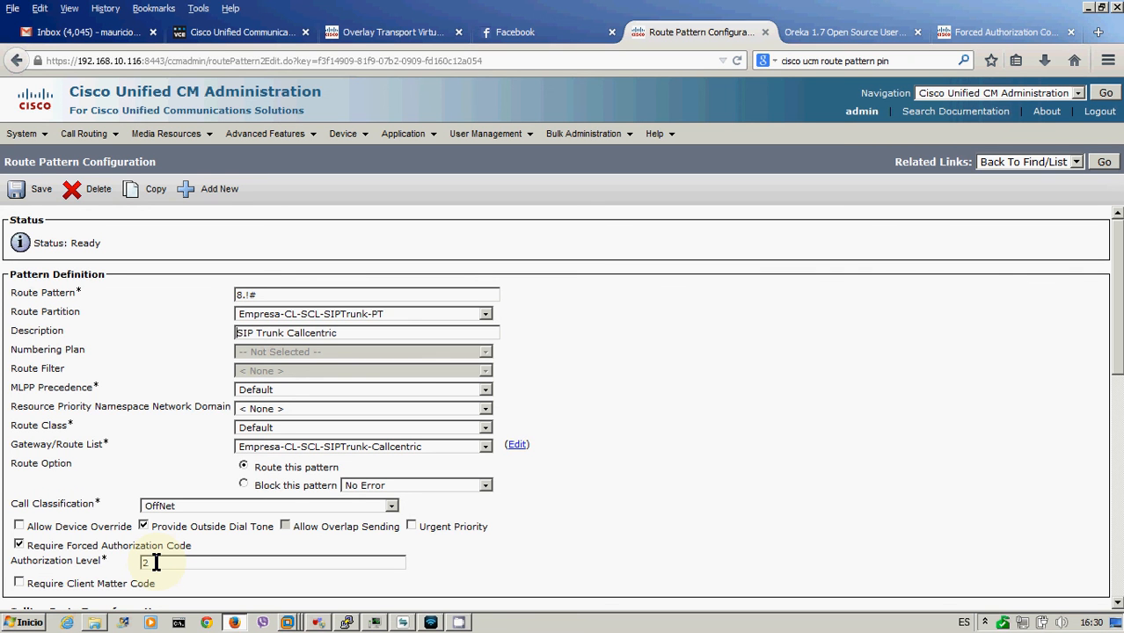
pyautogui.click(402, 624)
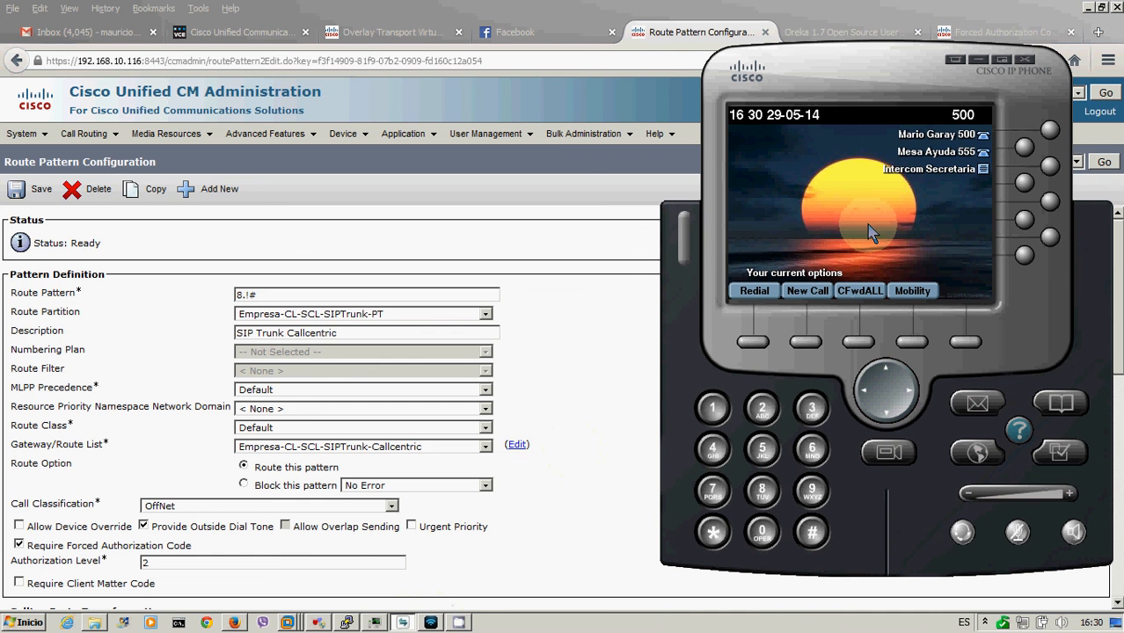
# - Call a redial number with prefix 8, enter the first authorization code followed by #, then hang up
pyautogui.write('8')
pyautogui.press('Down')
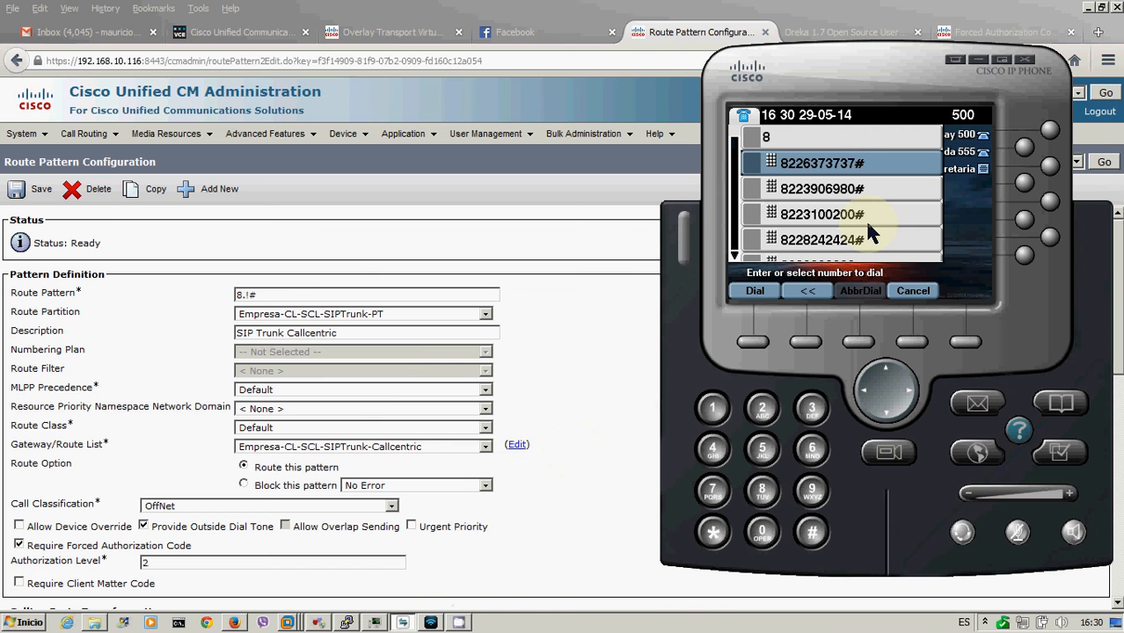
pyautogui.press('Return')
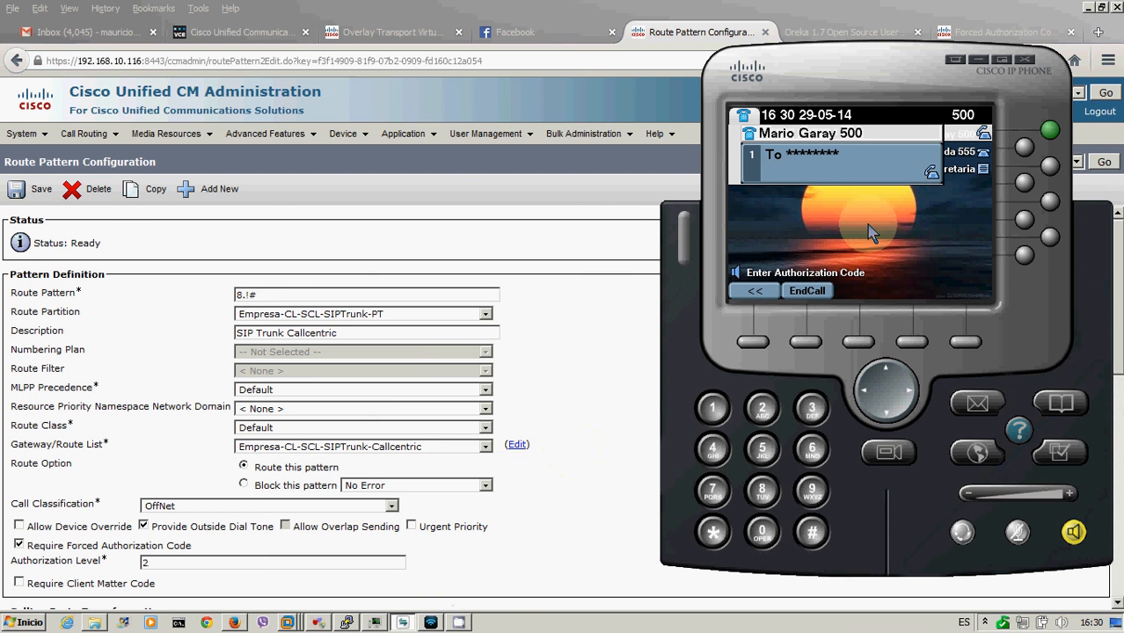
pyautogui.write('******')
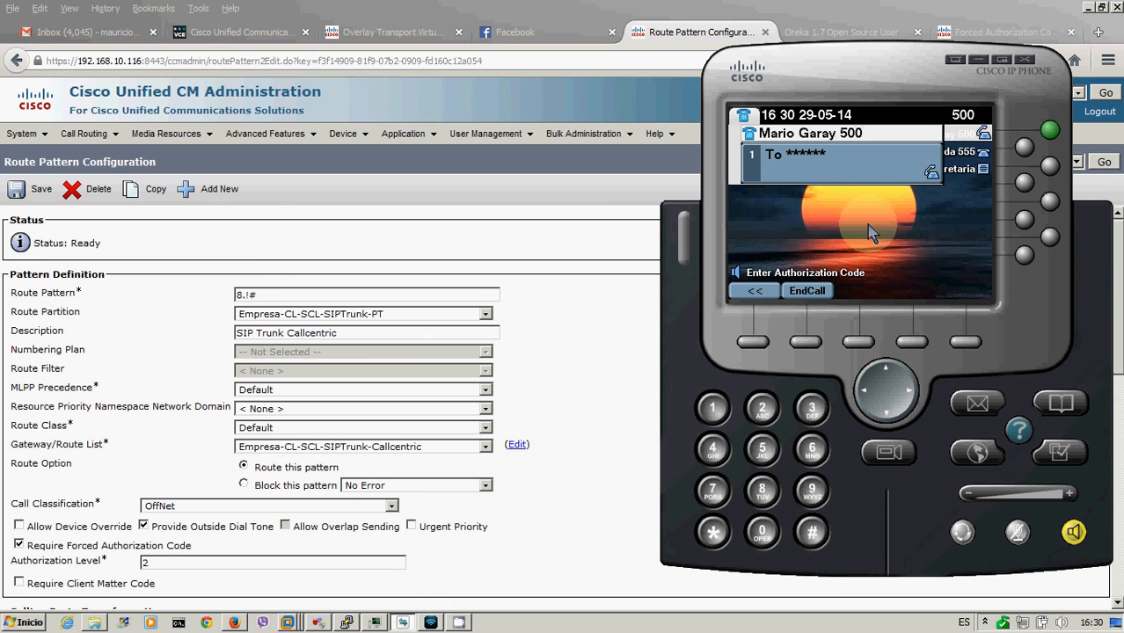
pyautogui.write('#')
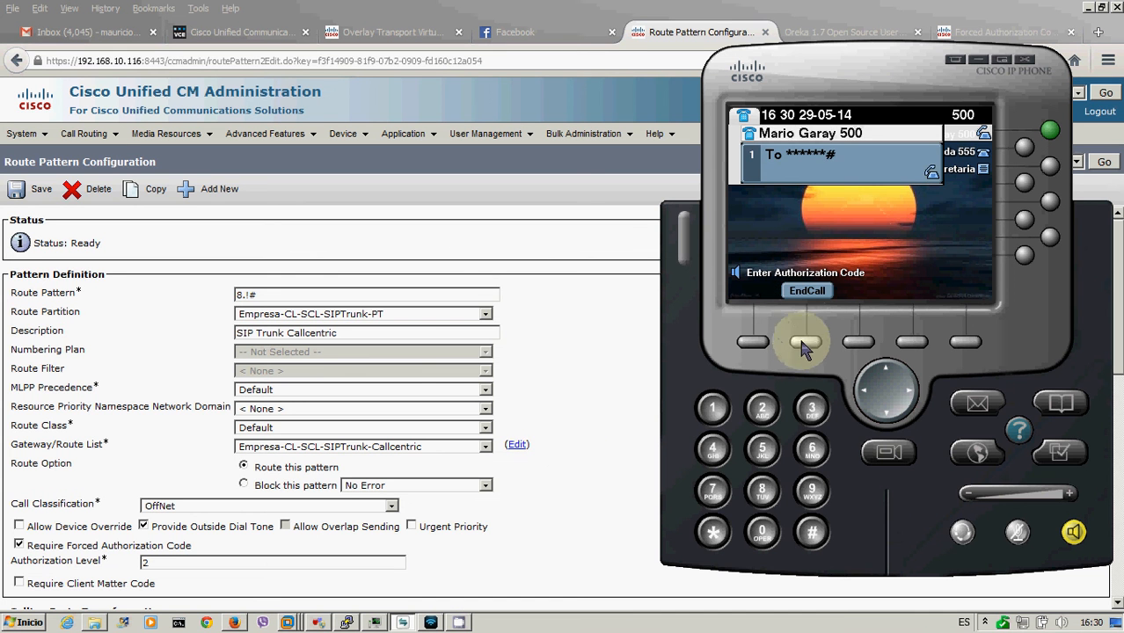
pyautogui.click(806, 341)
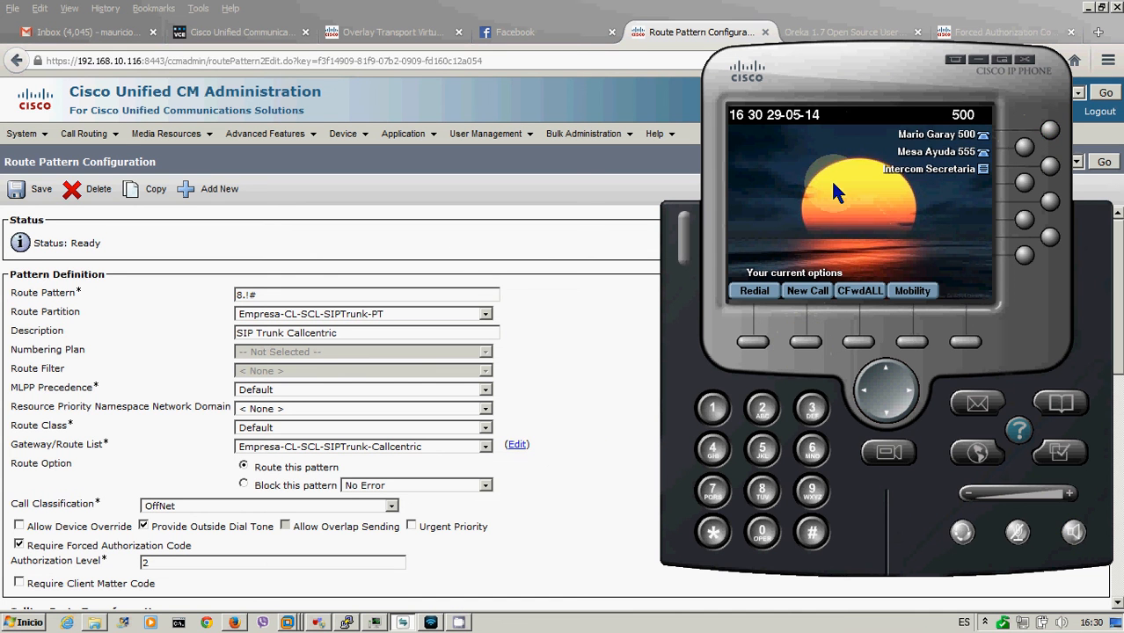
# - Redial with prefix 8 using the other authorization code, hang up once the call proceeds, and return to administration
pyautogui.write('8')
pyautogui.press('Down')
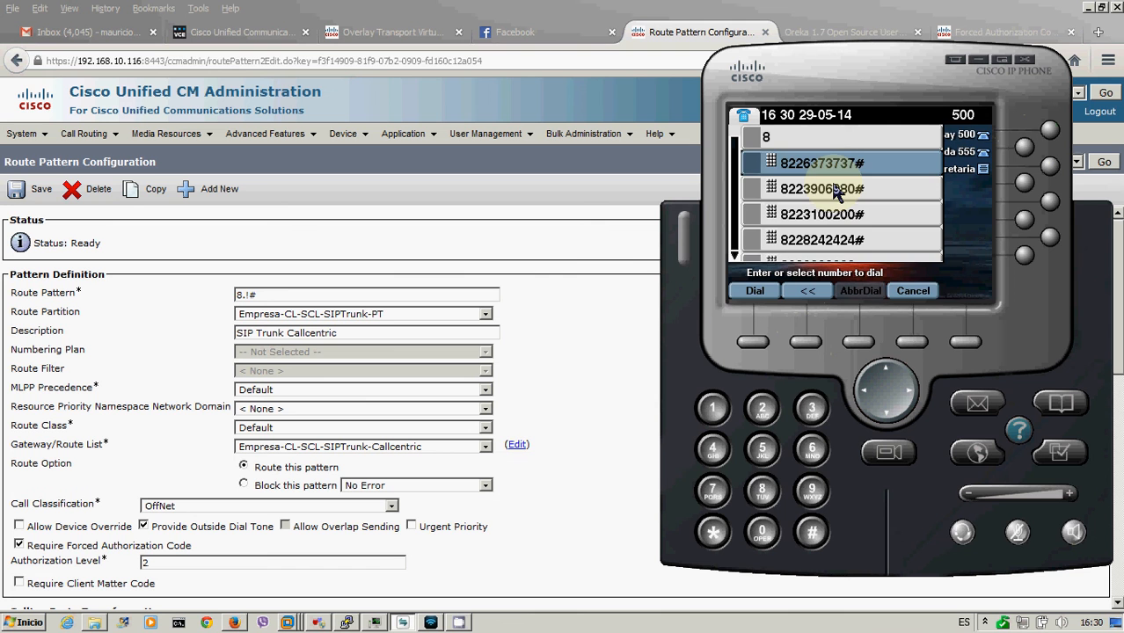
pyautogui.press('Return')
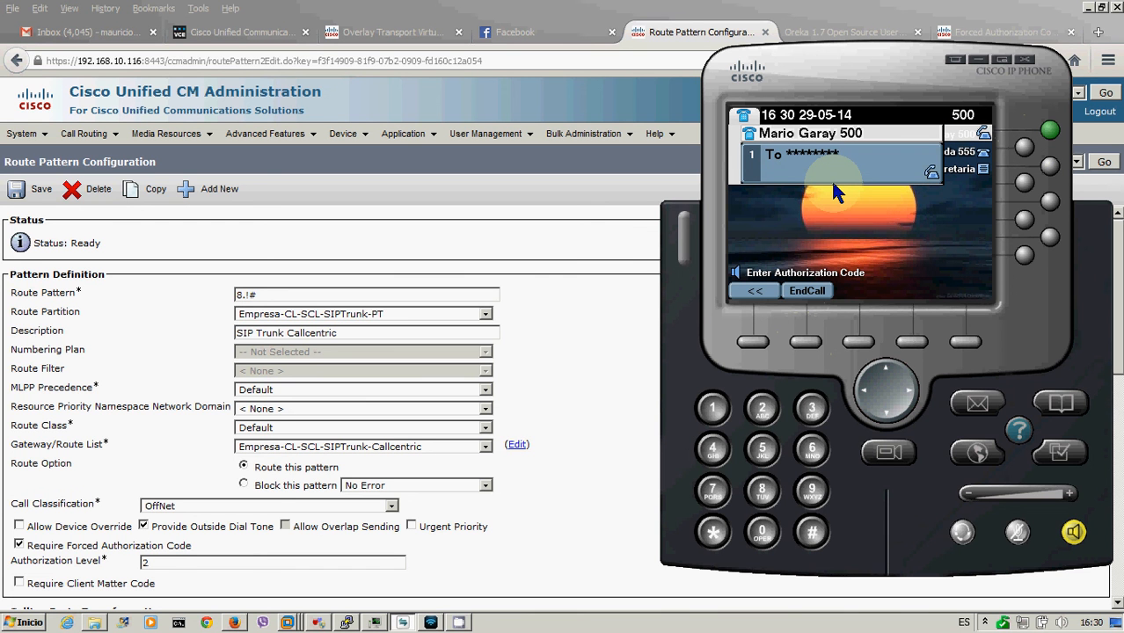
pyautogui.write('******')
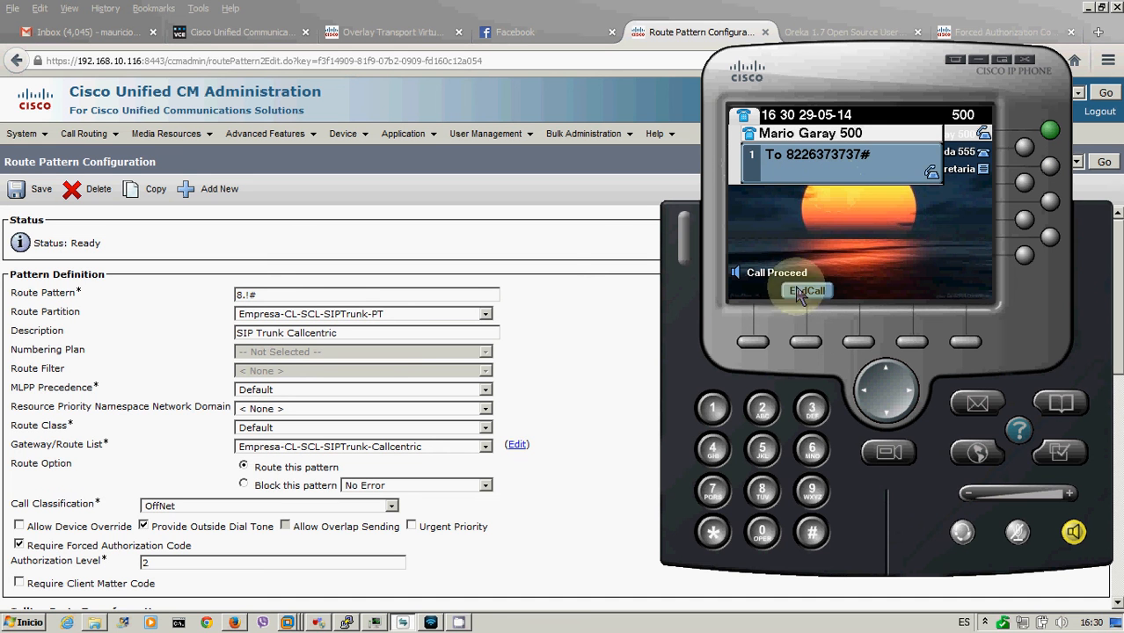
pyautogui.click(806, 342)
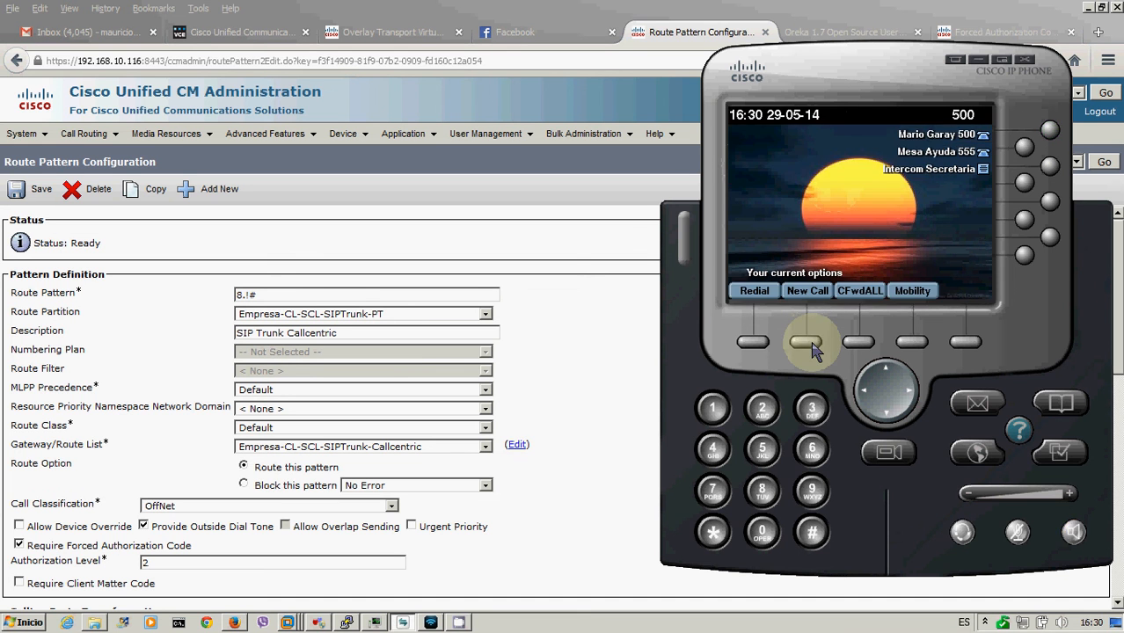
pyautogui.click(574, 349)
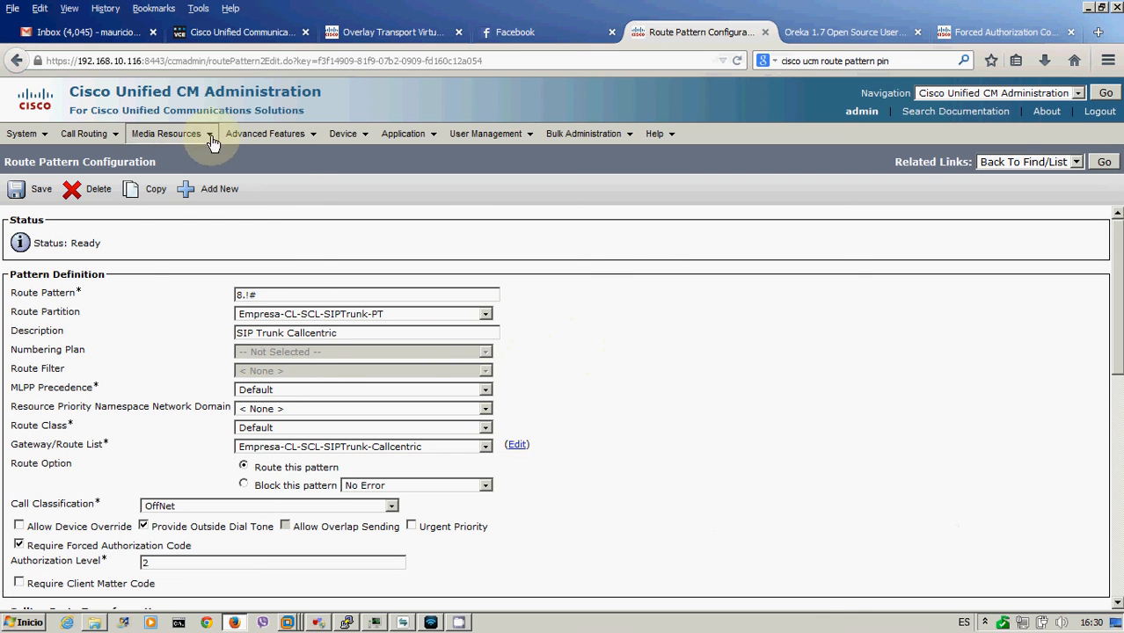
# - Show the Forced Authorization Codes list (FAC1 level 1, FAC2 level 5) and reveal hidden tray icons
pyautogui.moveTo(91, 150)
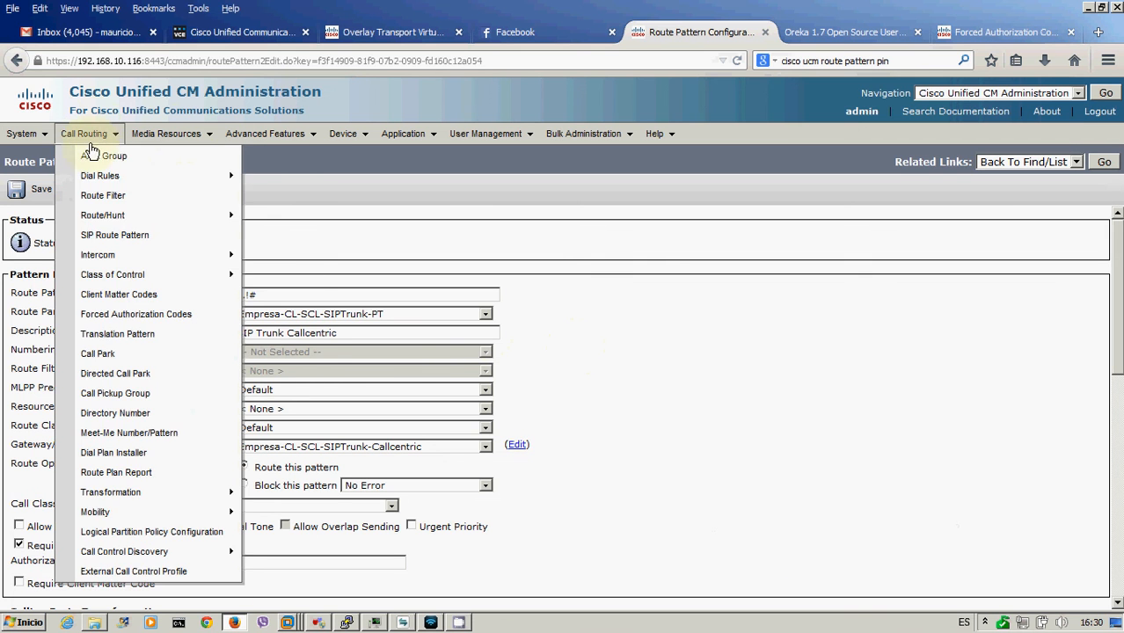
pyautogui.click(123, 314)
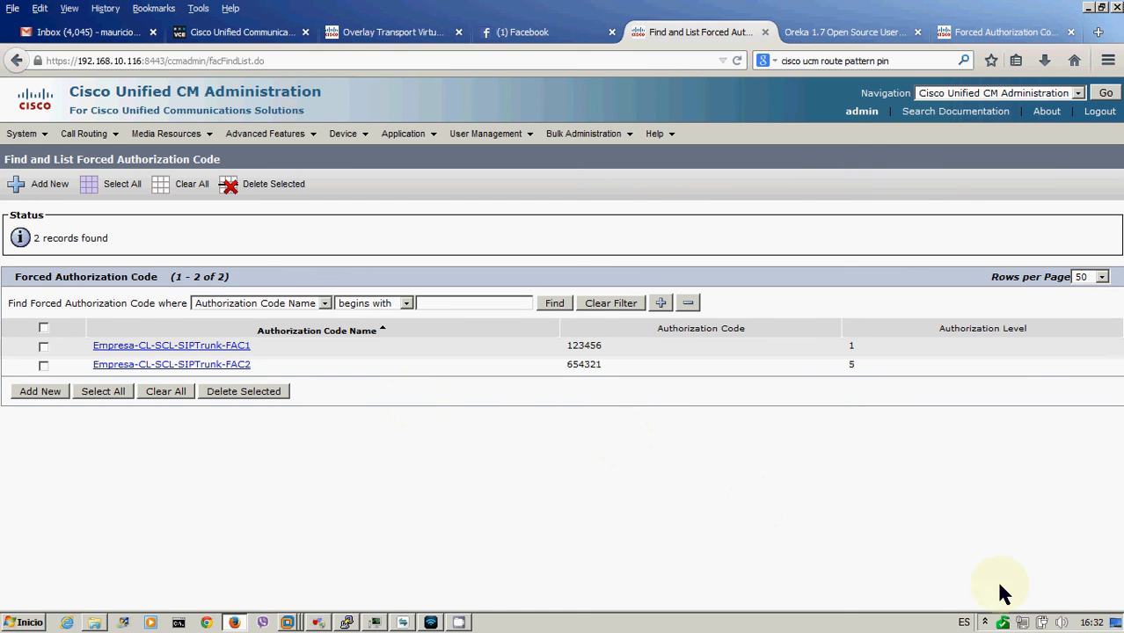
pyautogui.click(985, 623)
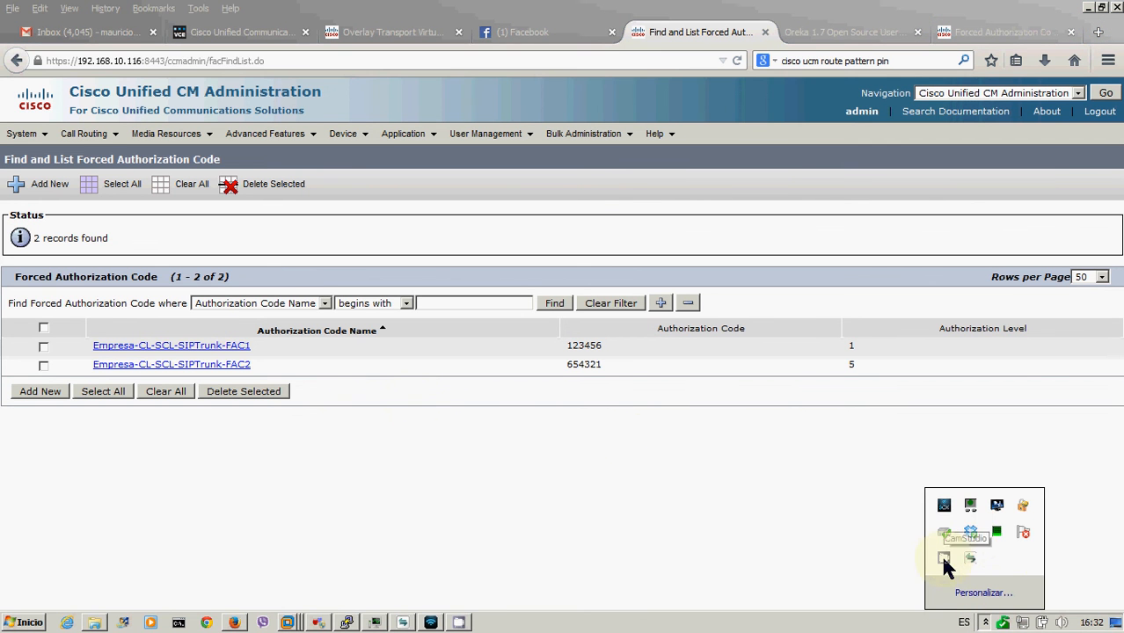